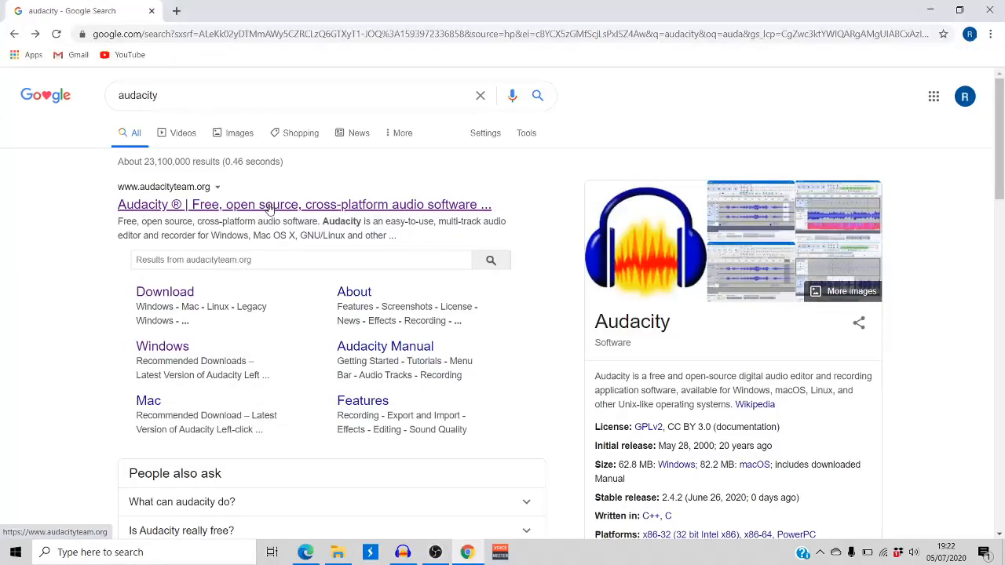
Open the official Audacity website from the search results and go to its download page
left_click(268, 206)
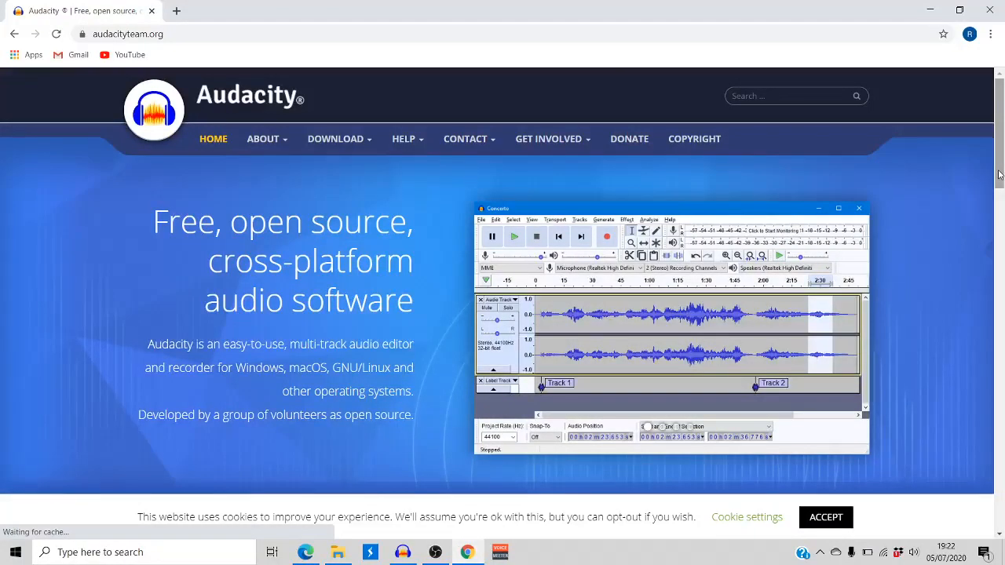
scroll(314, 254, "down", 4)
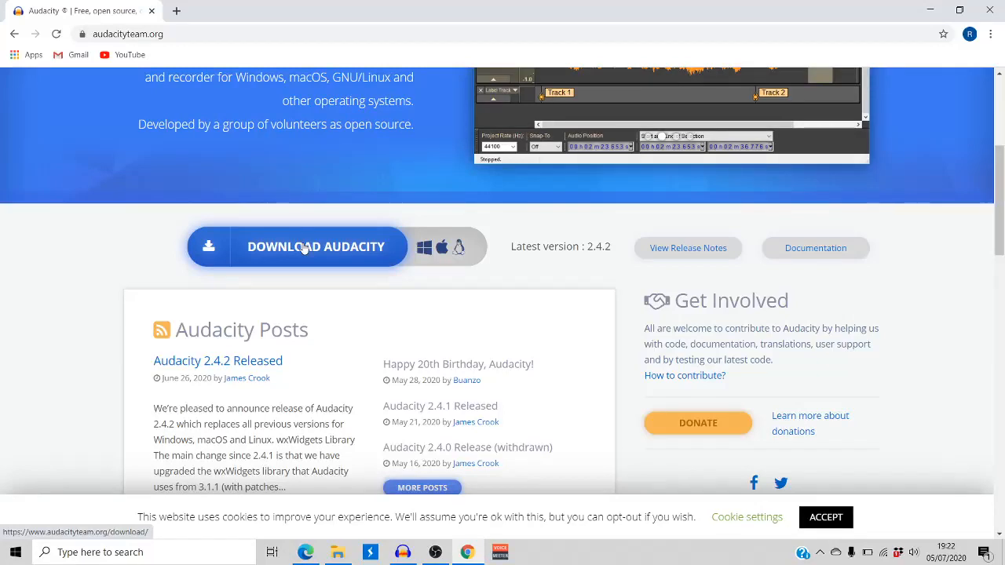
left_click(304, 248)
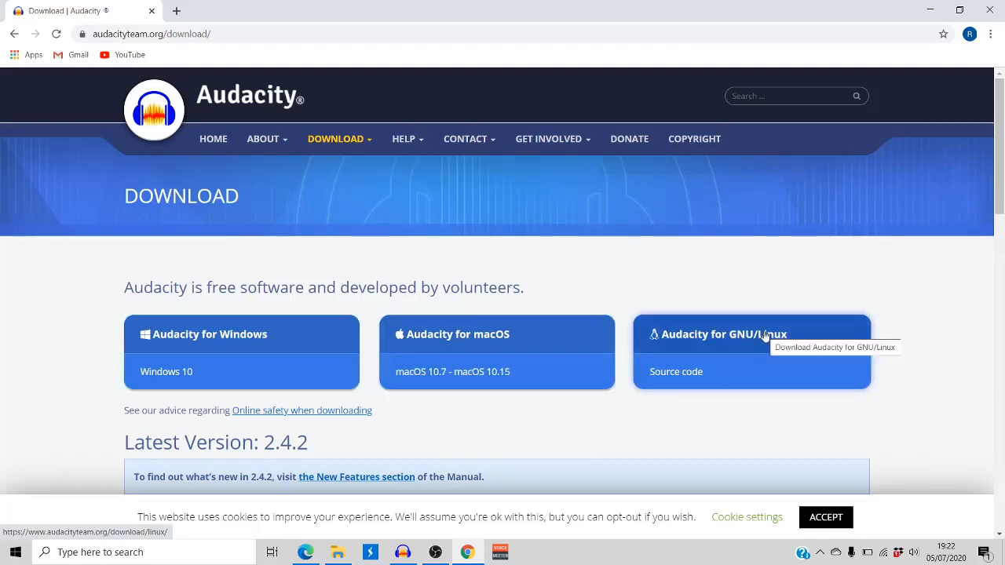
Choose Audacity for Windows and follow the Audacity 2.4.2 installer link to the FossHub download listing
left_click(237, 343)
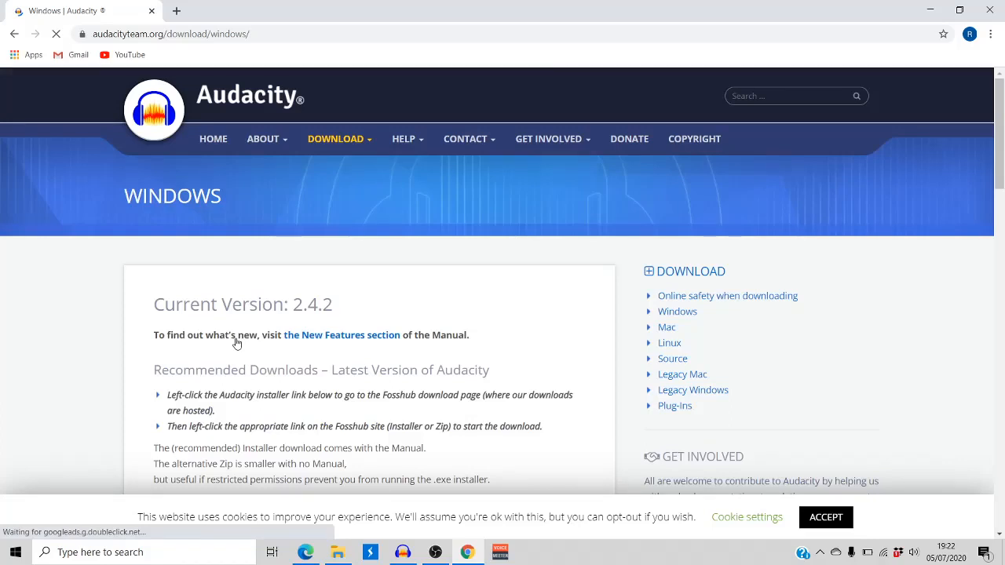
scroll(236, 343, "down", 4)
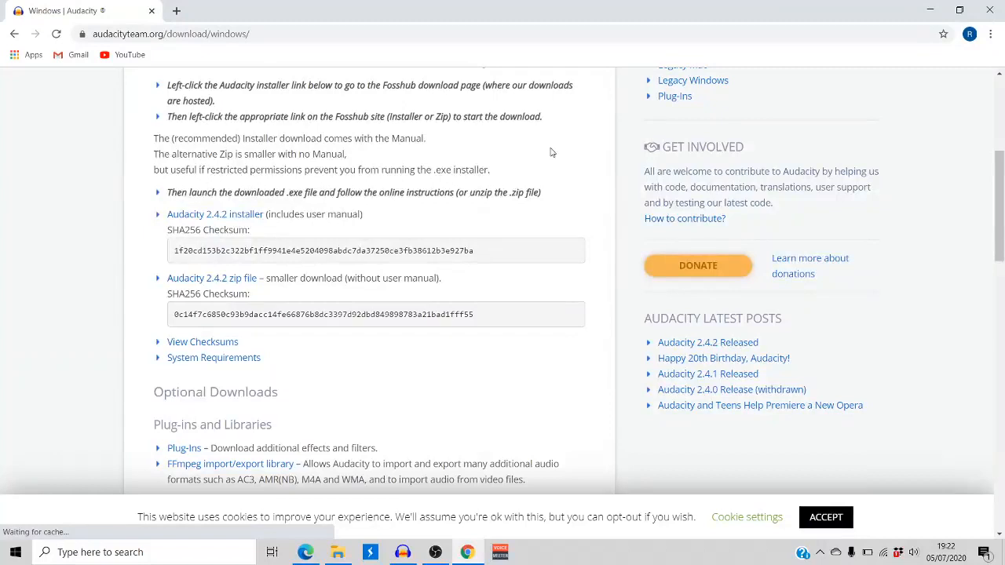
left_click(249, 223)
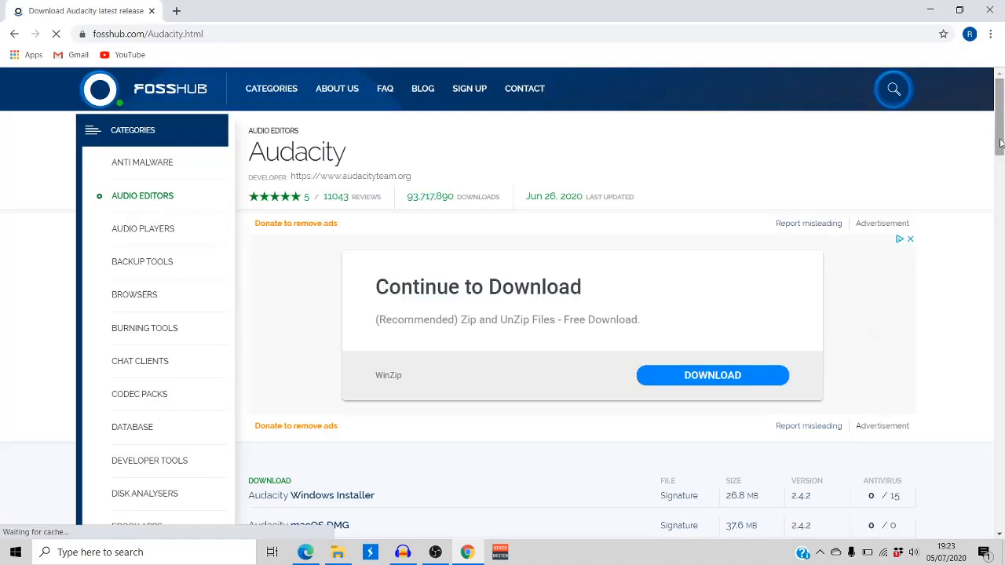
left_click_drag(1000, 142, 1000, 190)
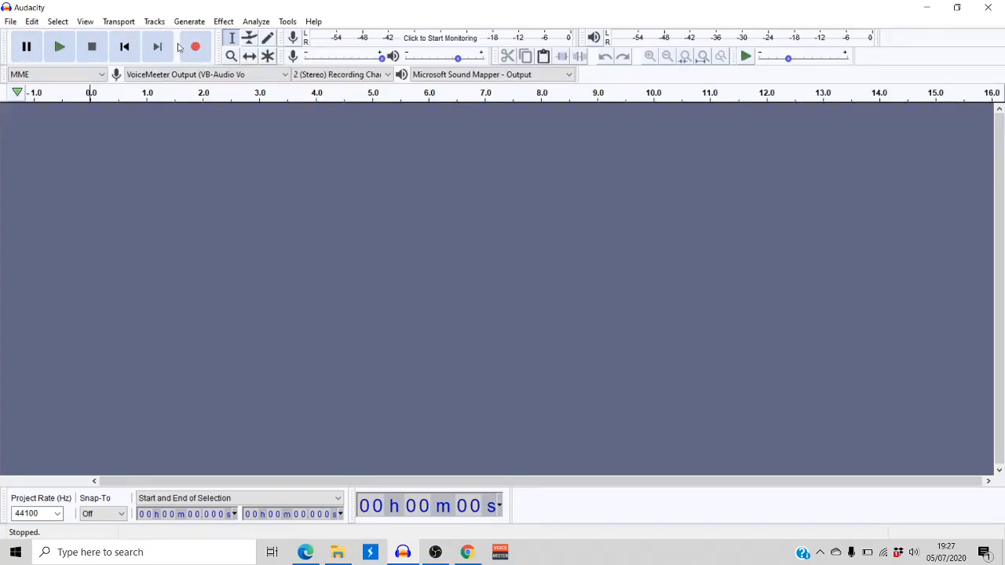
Review the recording device, recording channel and playback device options, along with the recording and playback volume sliders
left_click(231, 76)
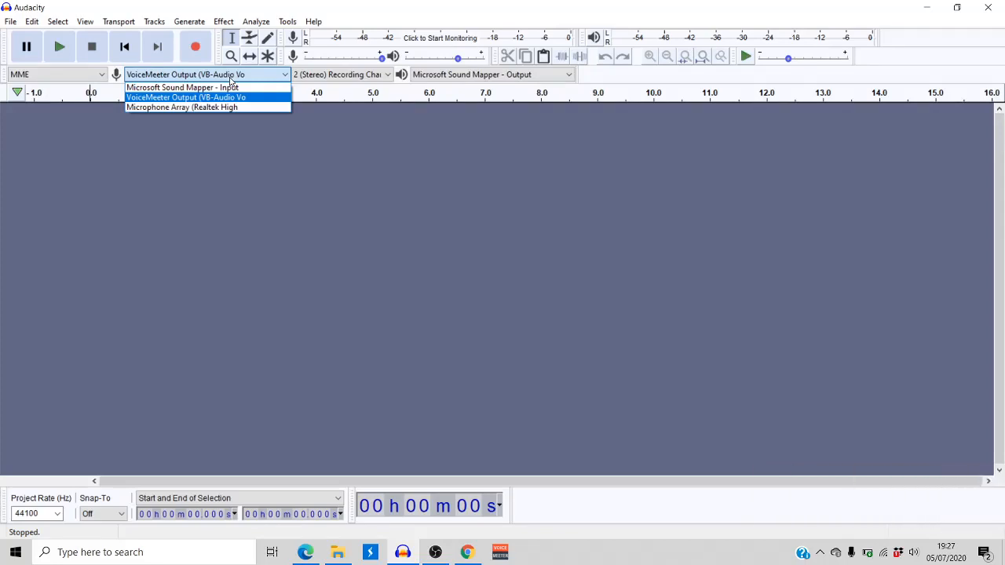
left_click(225, 162)
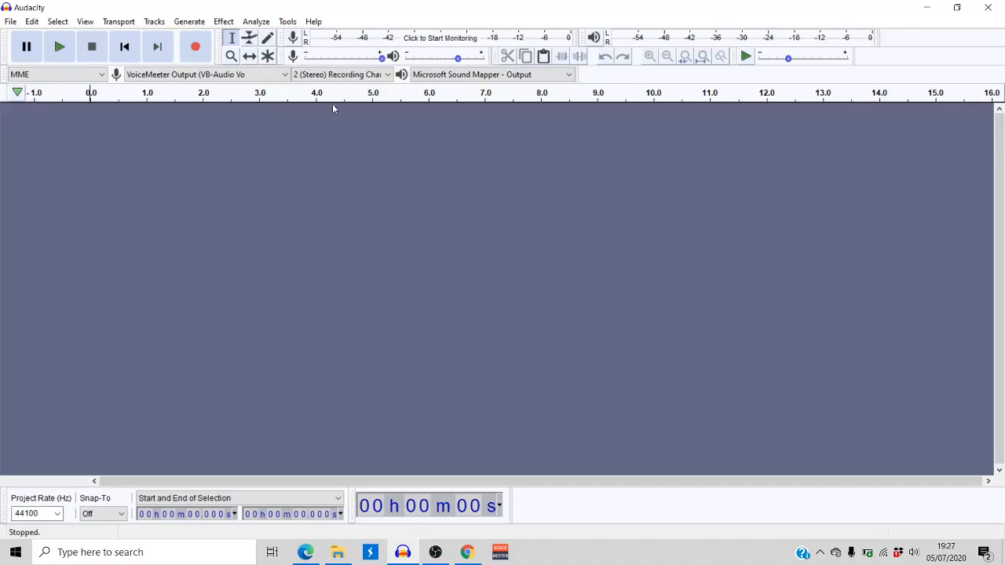
left_click(336, 74)
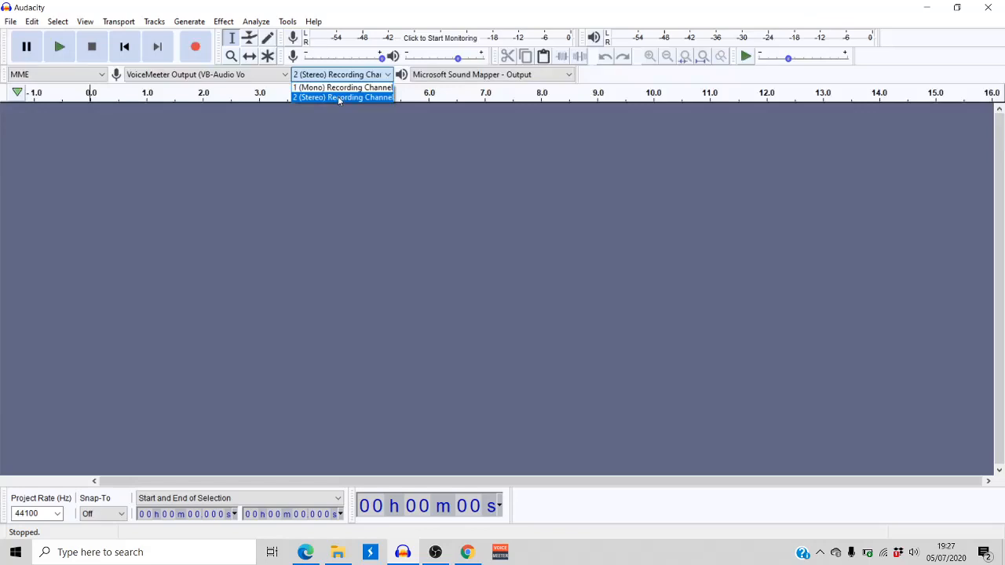
left_click(339, 97)
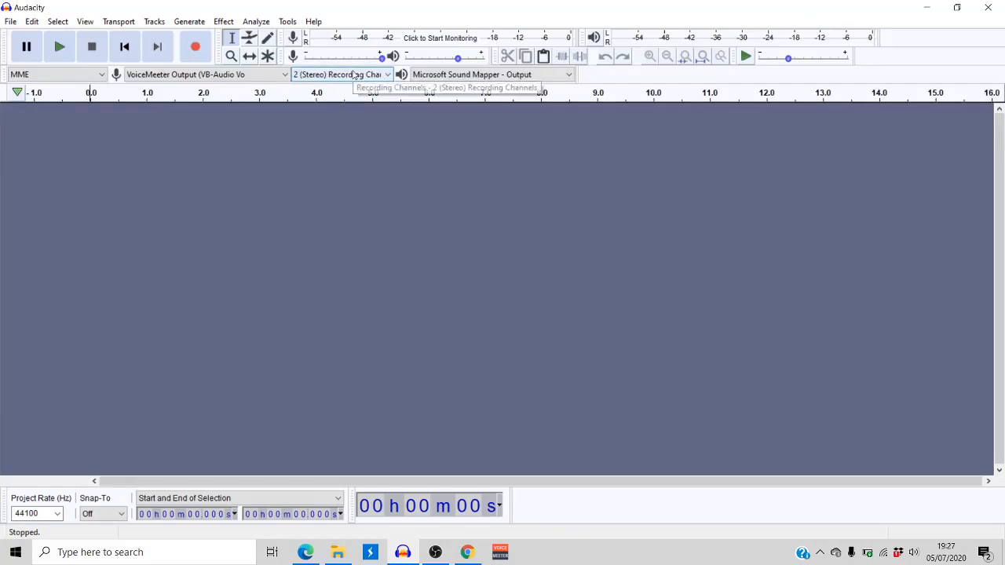
left_click(476, 76)
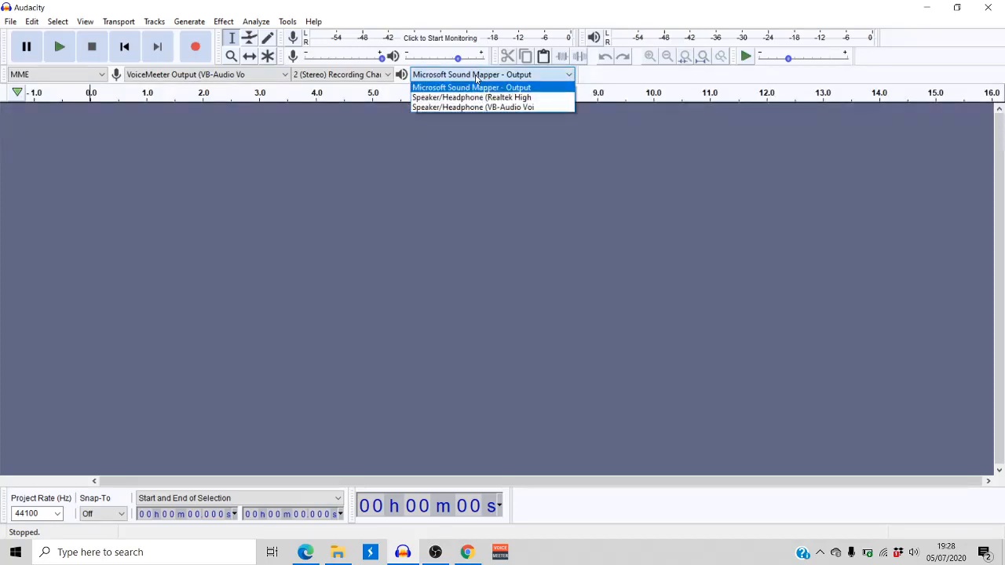
left_click(476, 77)
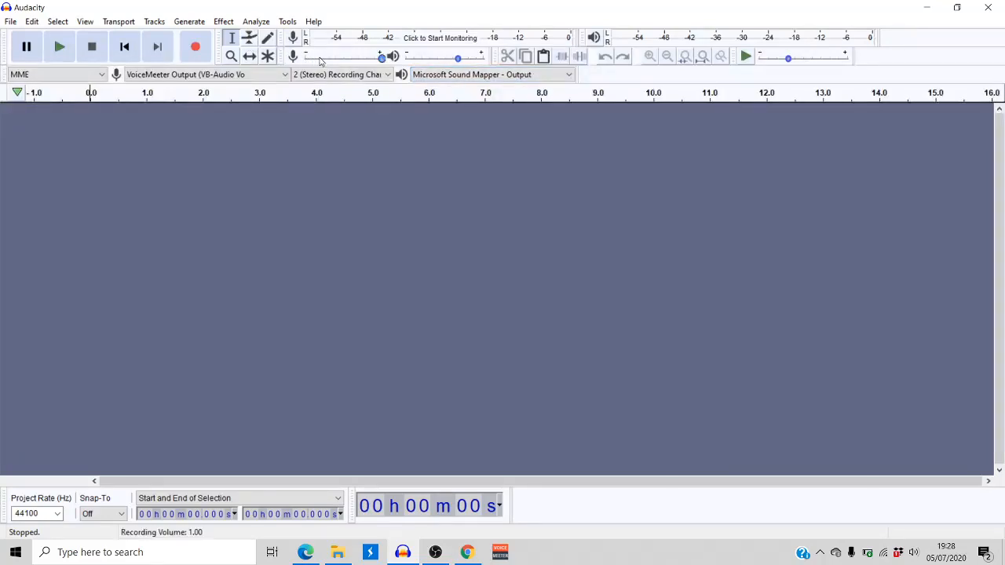
mouse_move(319, 61)
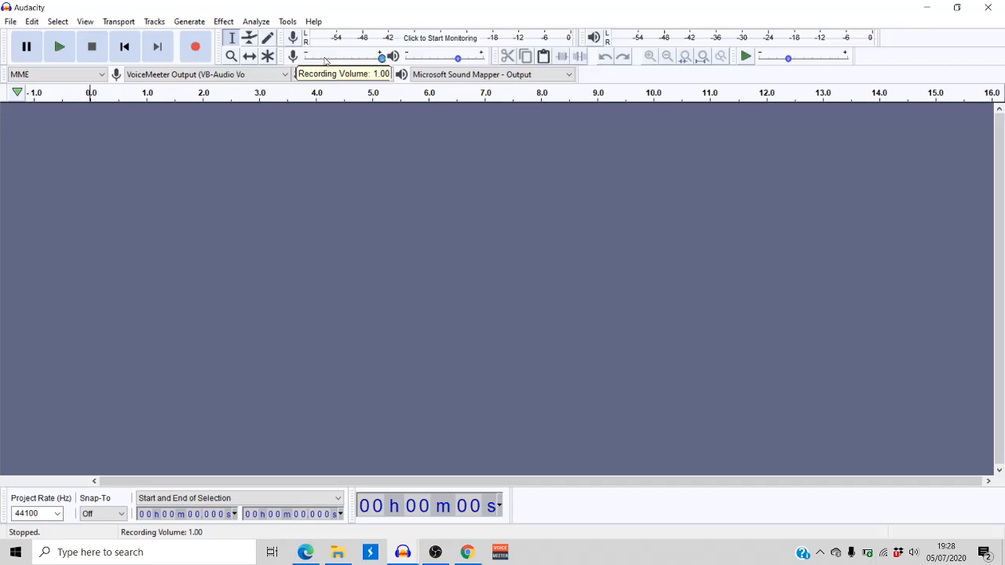
mouse_move(441, 65)
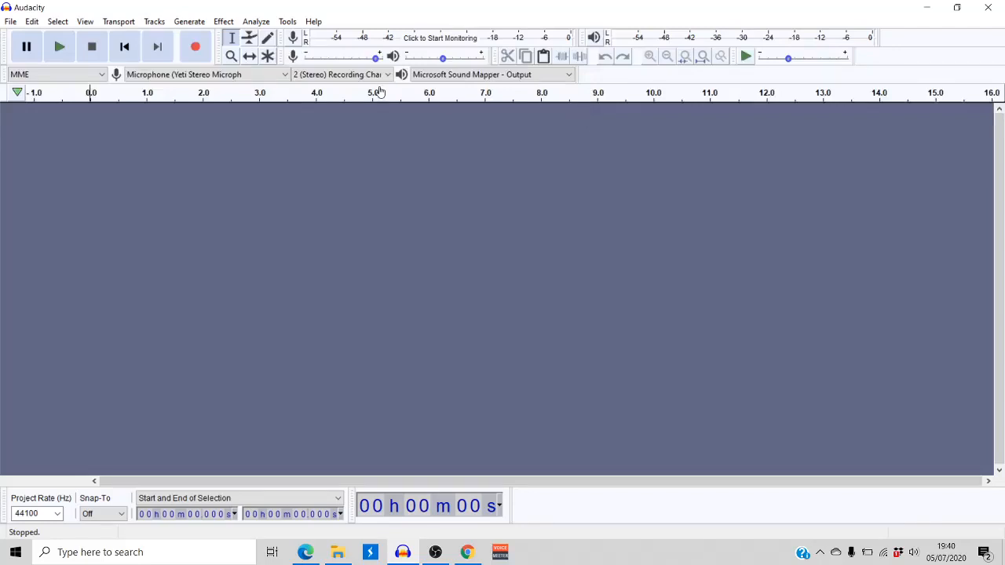
Record a stereo voice clip about 7.8 seconds long and play it back from about 0.66 seconds
left_click(200, 54)
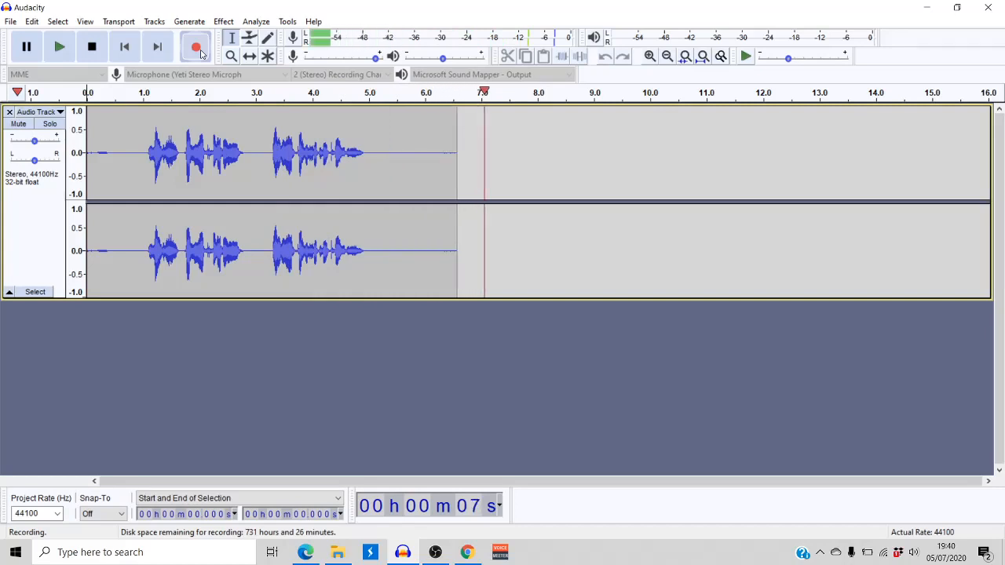
key("space")
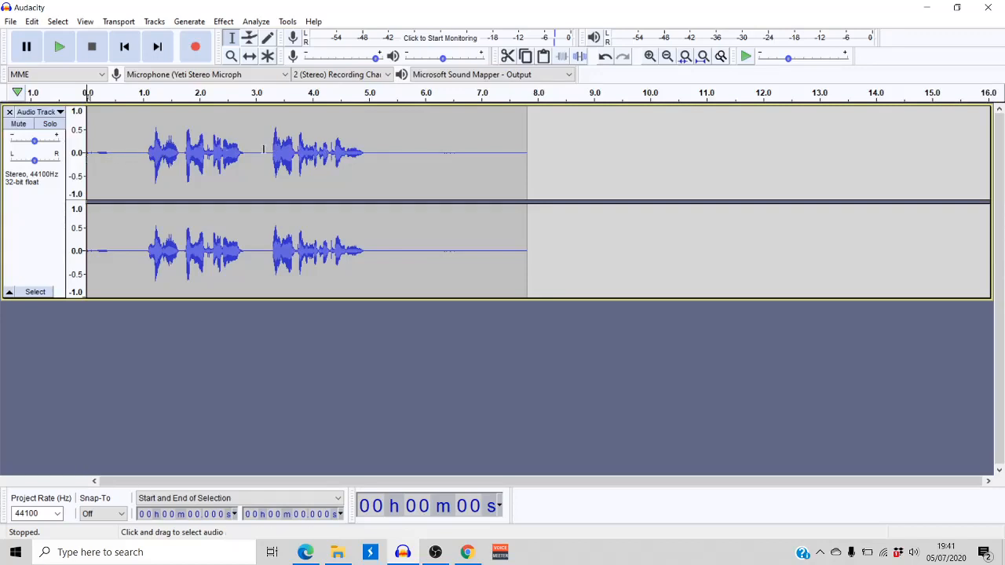
left_click(123, 153)
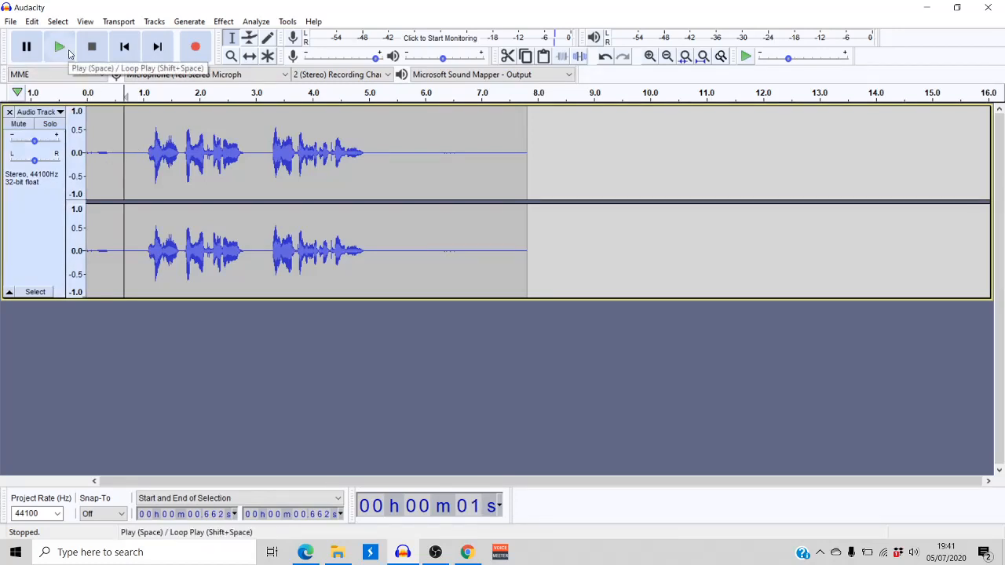
left_click(60, 48)
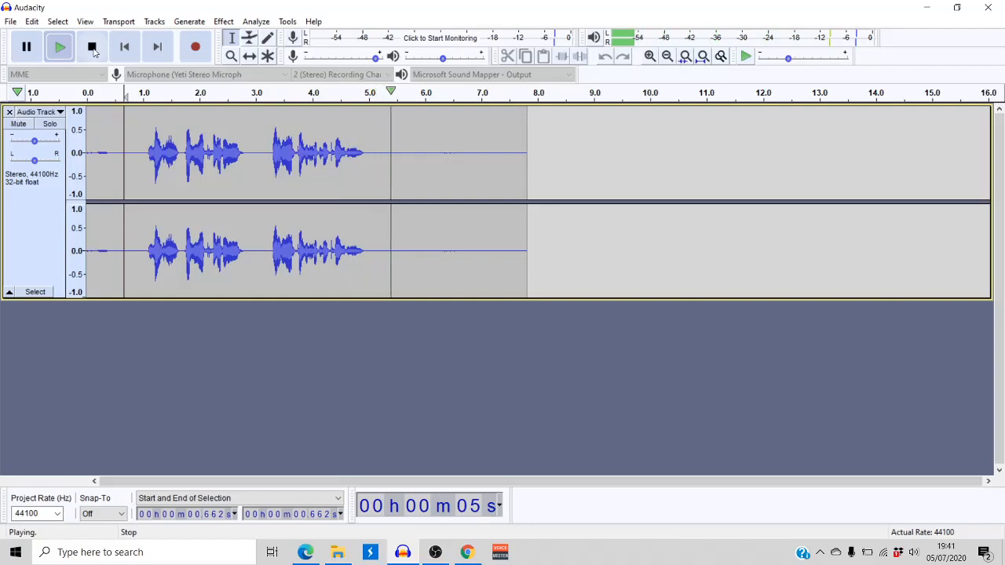
left_click(92, 47)
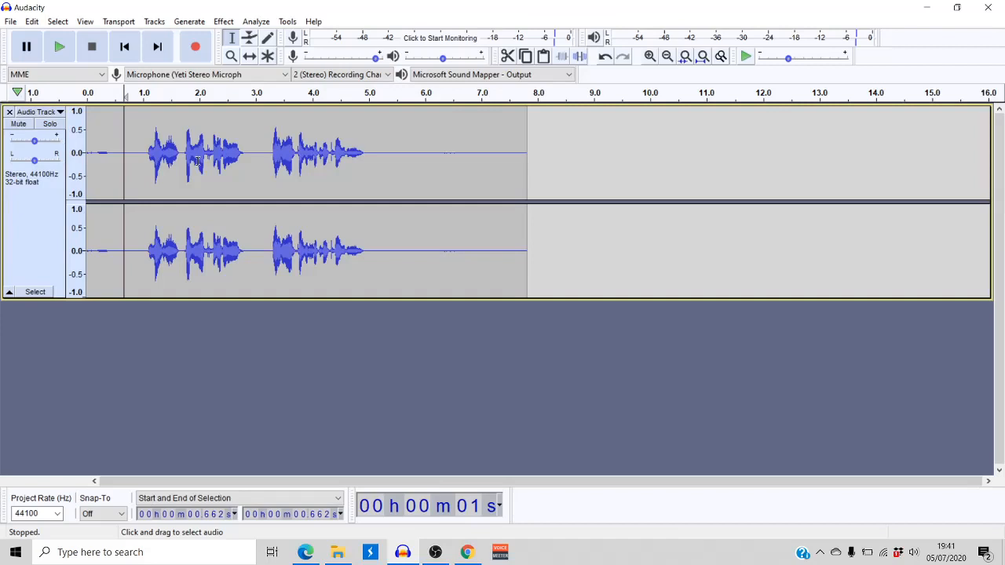
Select the silent stretch from about 5.16 to 5.70 seconds and capture it as the noise profile for Noise Reduction
left_click(140, 160)
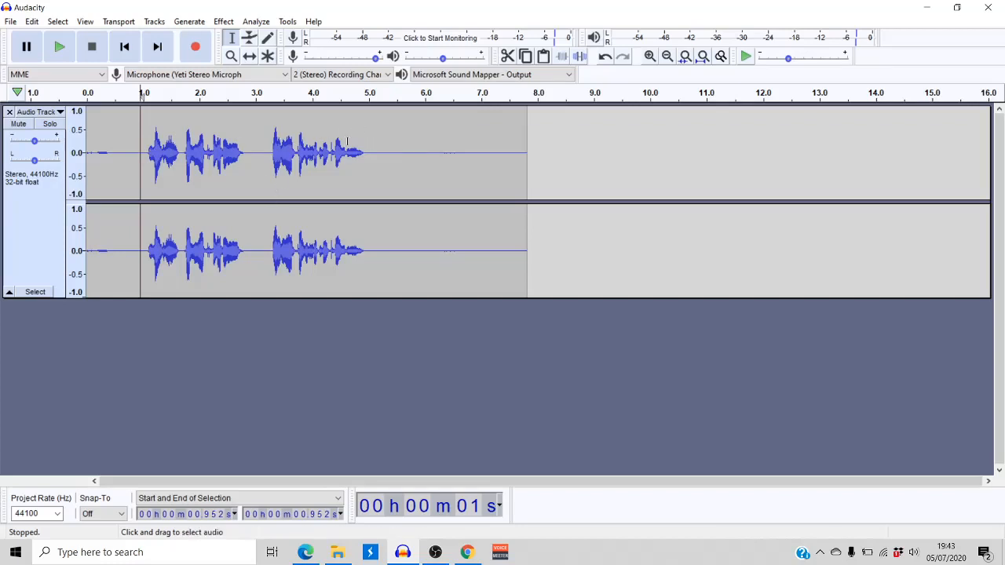
left_click(381, 161)
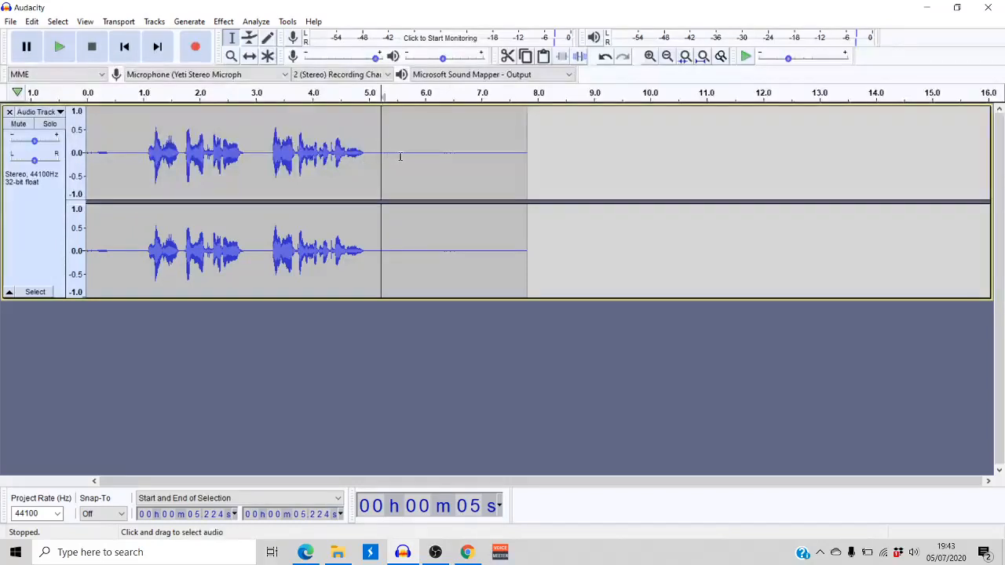
left_click(361, 158)
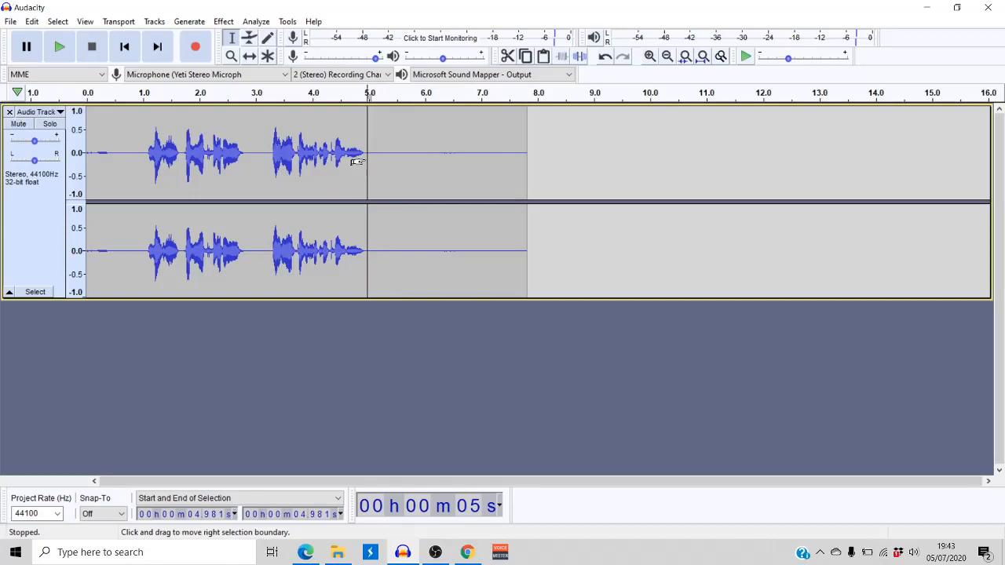
left_click_drag(377, 155, 407, 165)
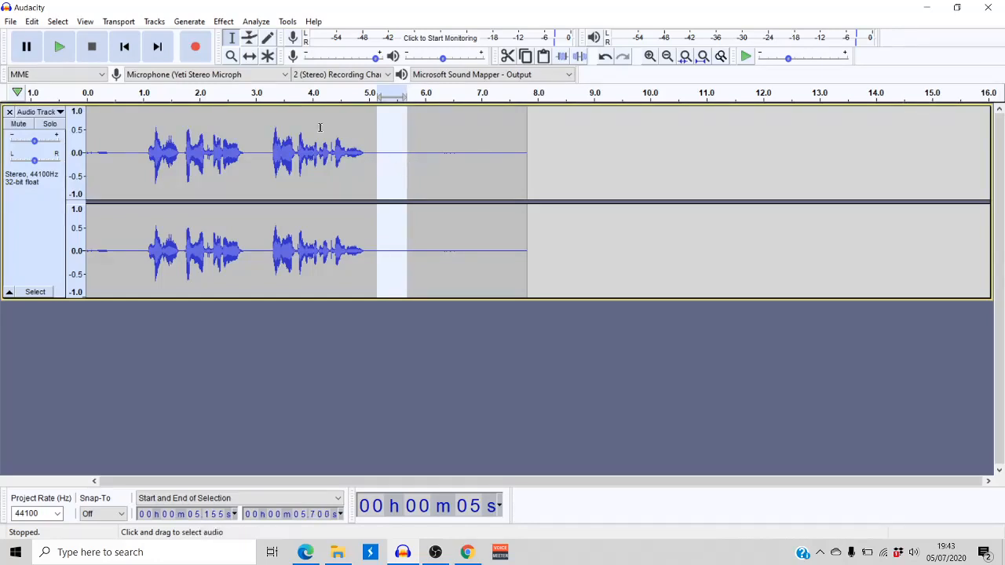
left_click(225, 22)
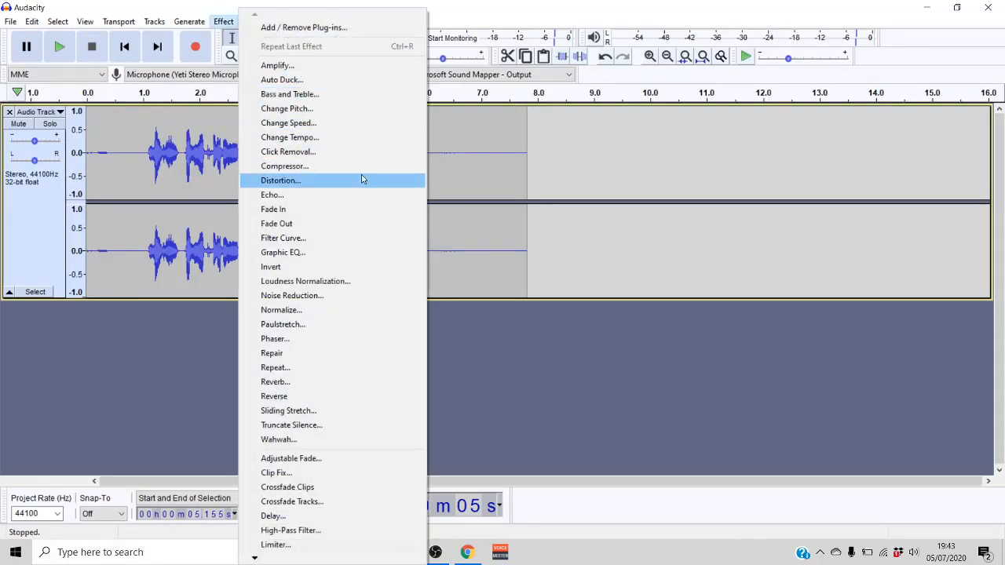
left_click(339, 299)
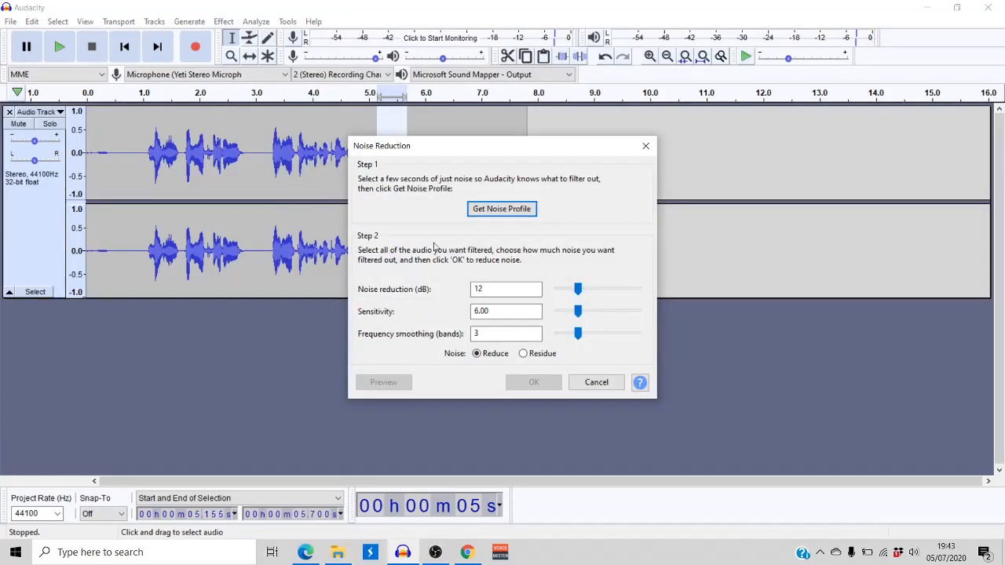
left_click(501, 209)
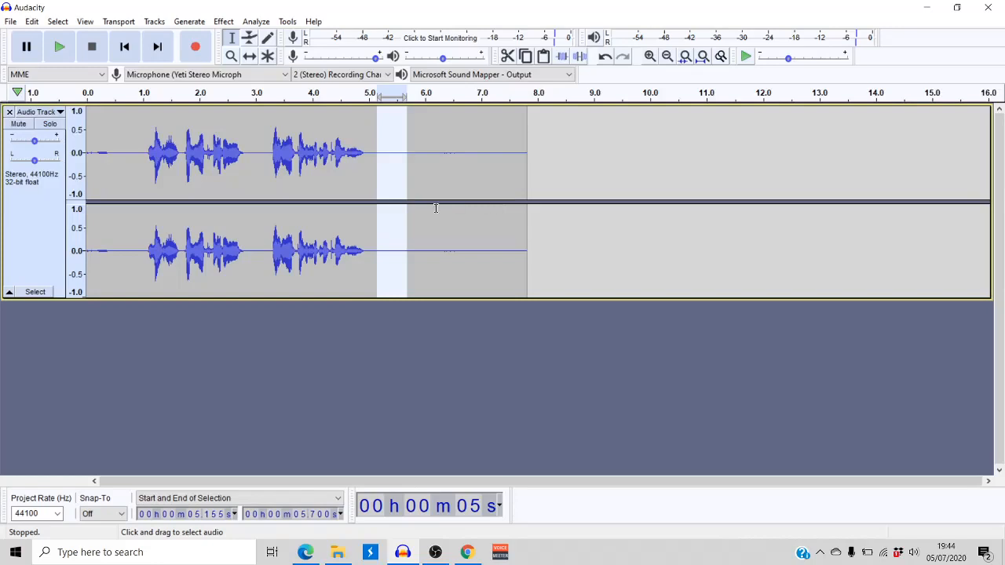
Apply Noise Reduction to the whole clip with 12 dB reduction, sensitivity 6.00 and frequency smoothing of 3 bands
double_click(361, 157)
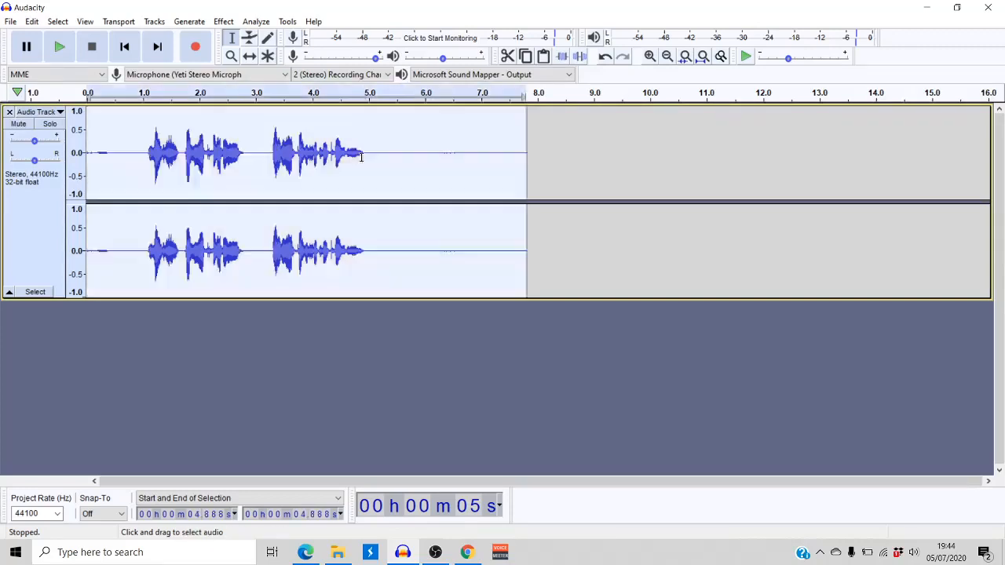
left_click(224, 21)
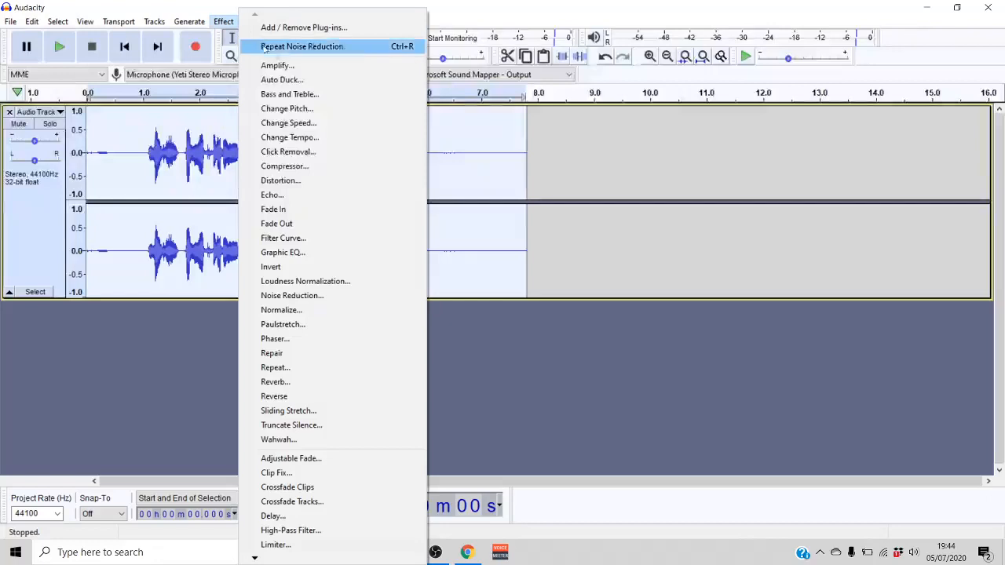
left_click(329, 296)
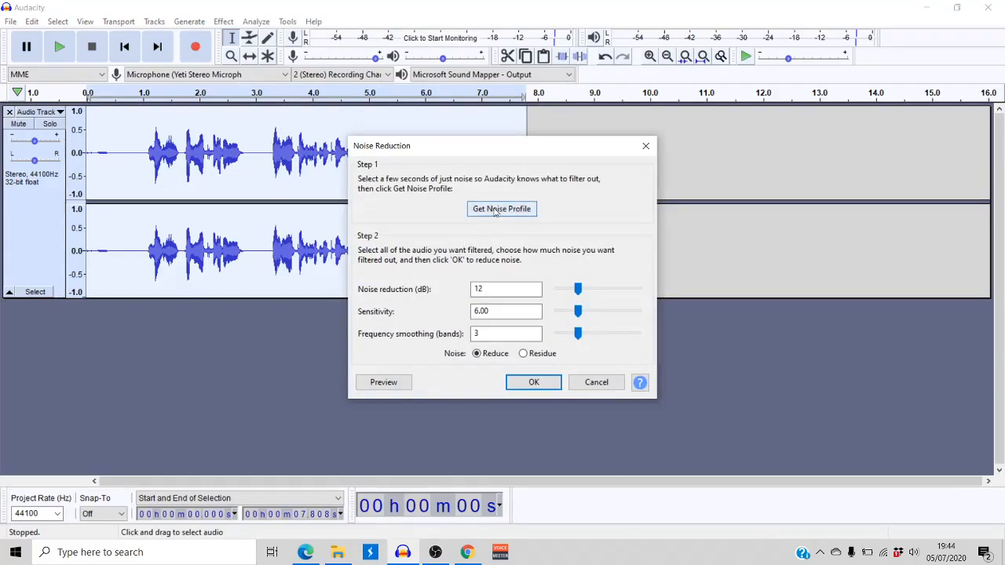
left_click(534, 382)
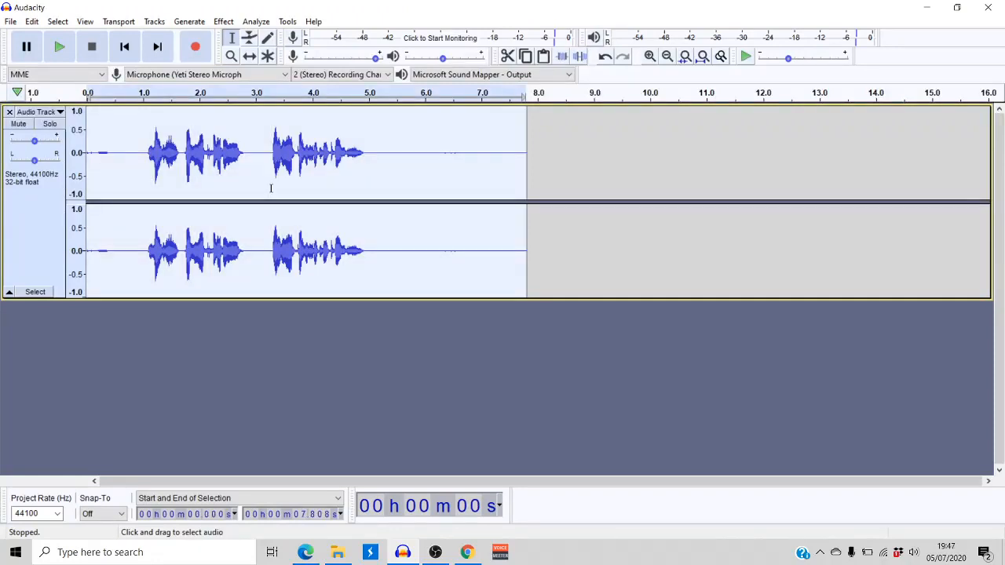
Normalize the selected clip to a peak amplitude of -6.0 dB with DC offset removal on
left_click(224, 21)
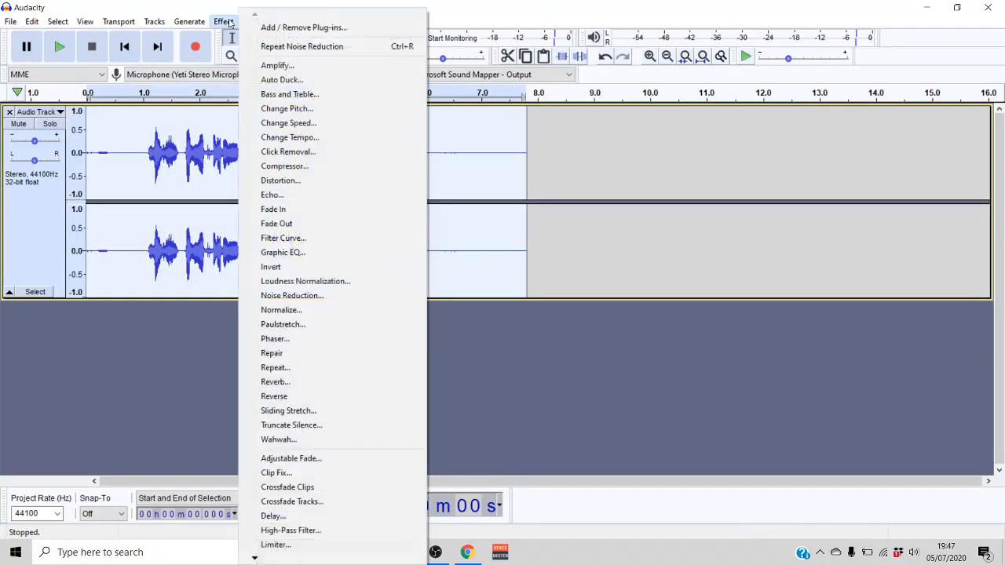
left_click(322, 311)
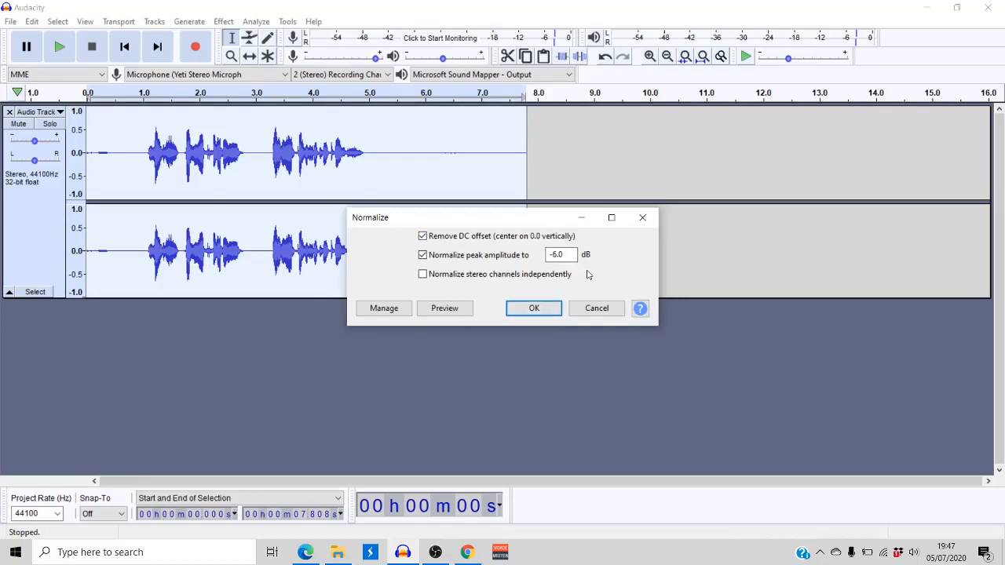
left_click(534, 310)
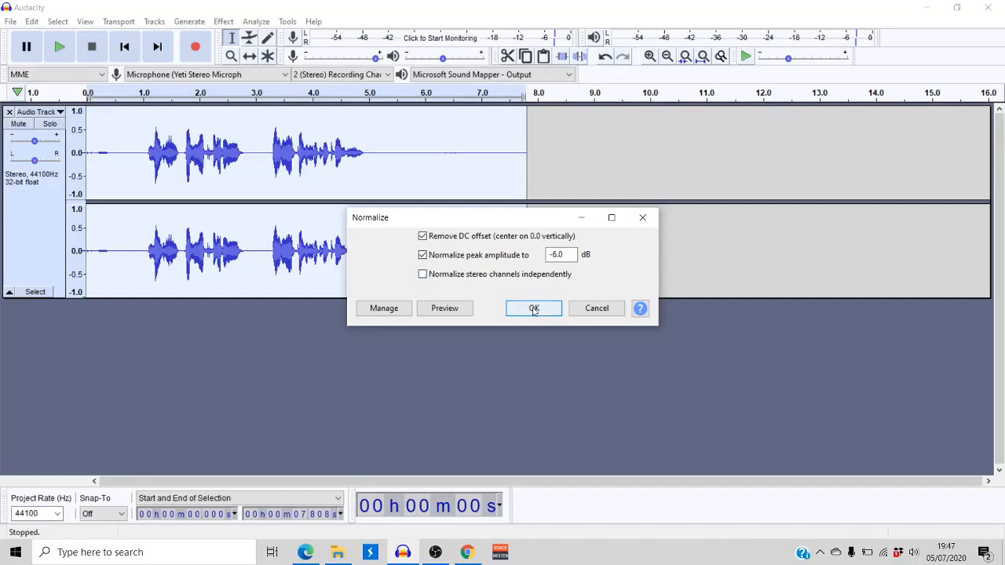
left_click(534, 310)
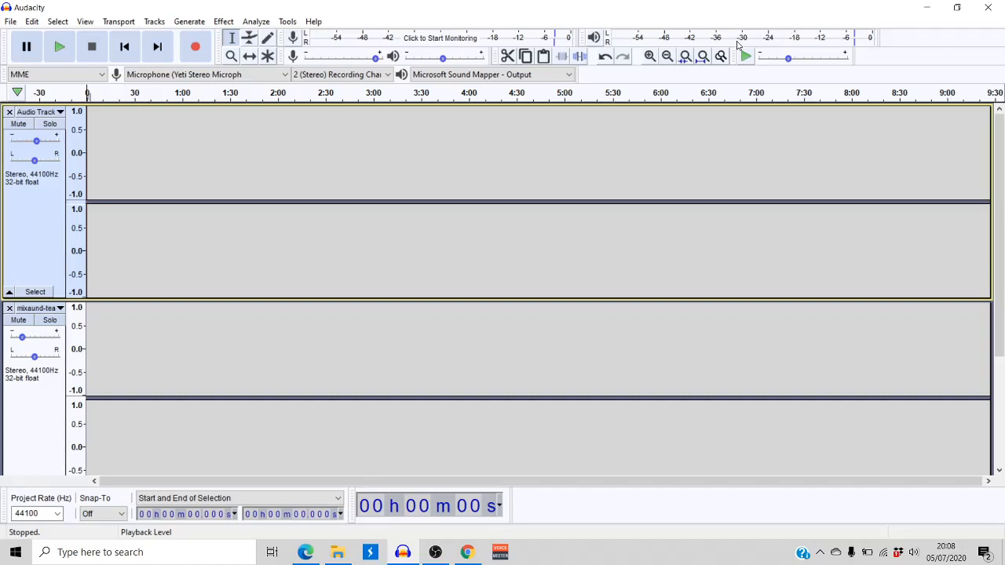
Record a new stereo voice clip about 17.5 seconds long on the empty audio track
left_click(197, 47)
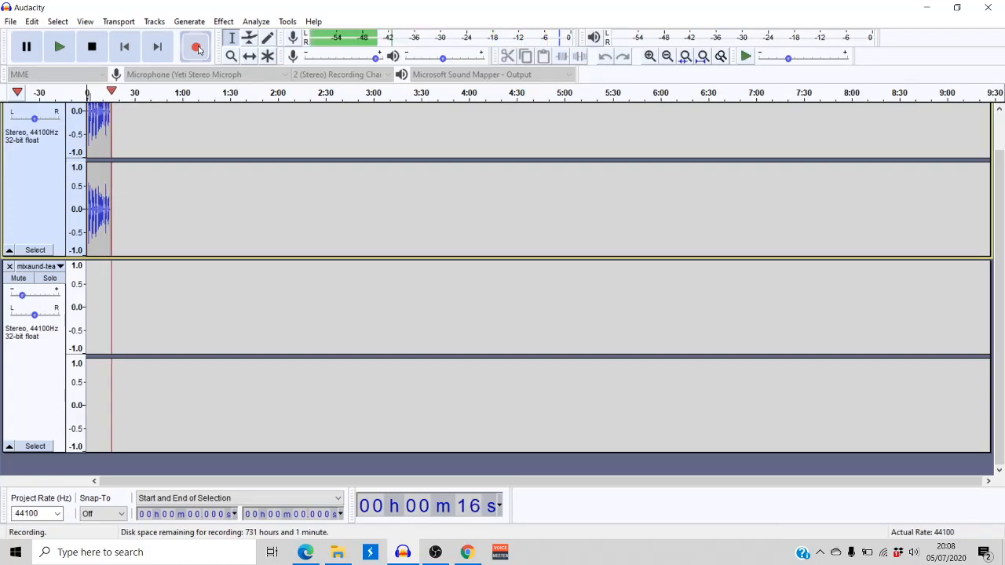
left_click(96, 47)
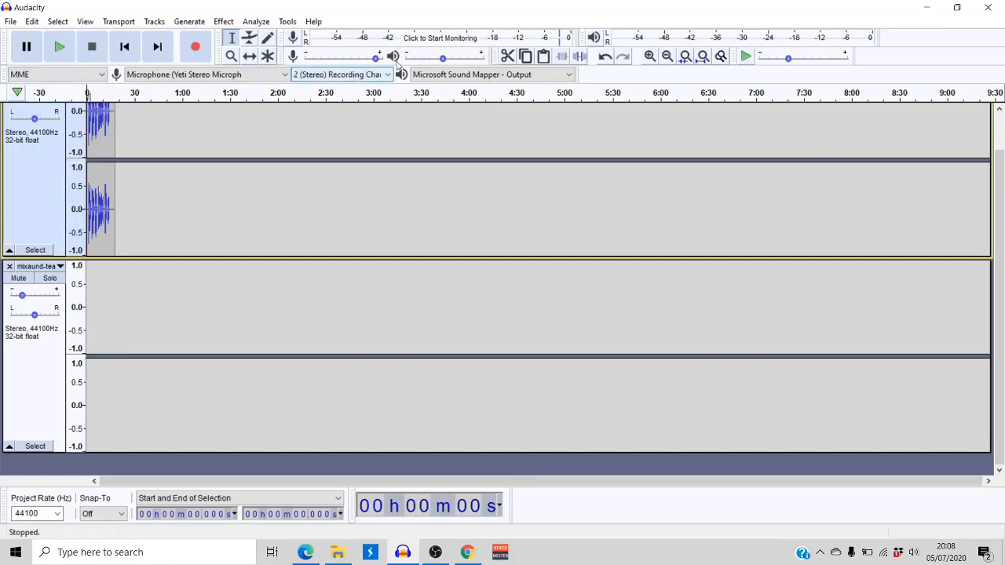
Play the recorded voice clip from about 1.2 seconds to about 11 seconds to find the mistake
left_click(231, 56)
scroll(134, 202, "up", 1)
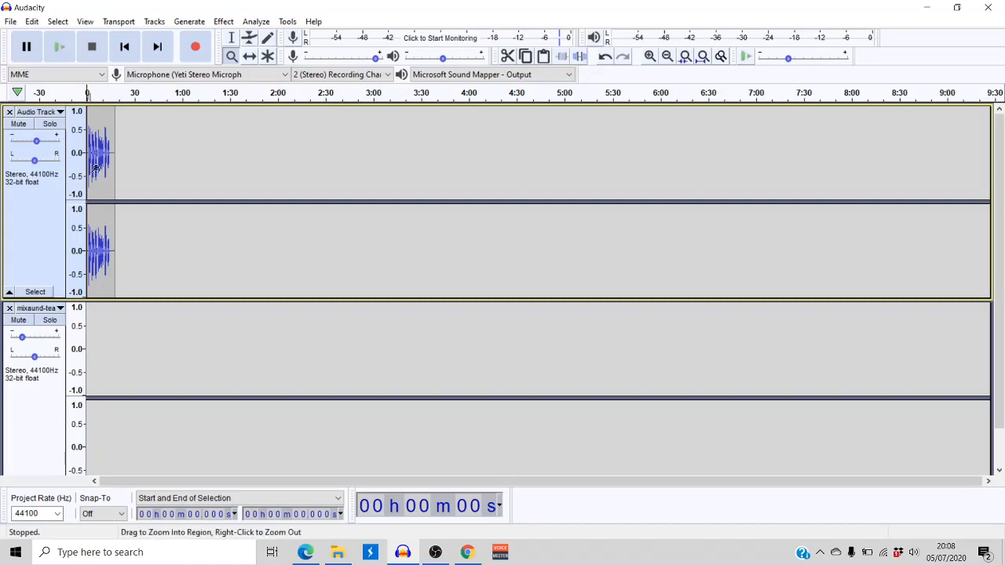
left_click(98, 169)
left_click(104, 168)
left_click_drag(124, 172, 130, 172)
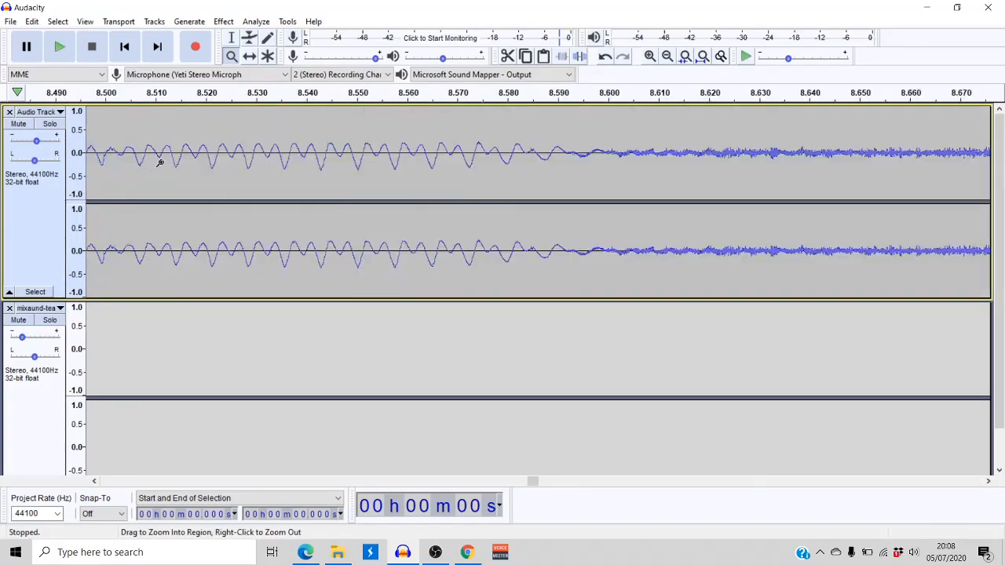
scroll(205, 146, "down", 1)
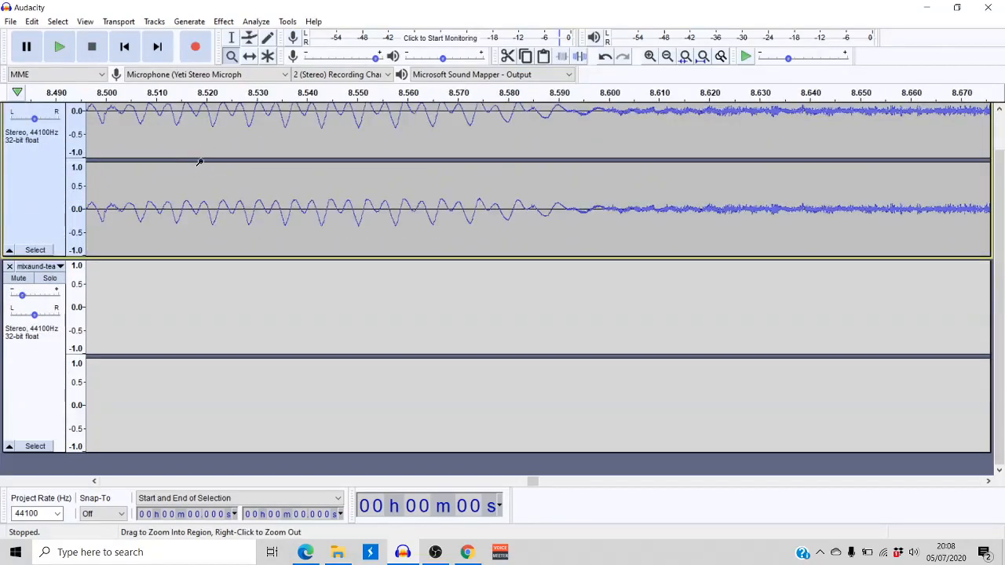
scroll(193, 154, "down", 7)
scroll(169, 159, "down", 1)
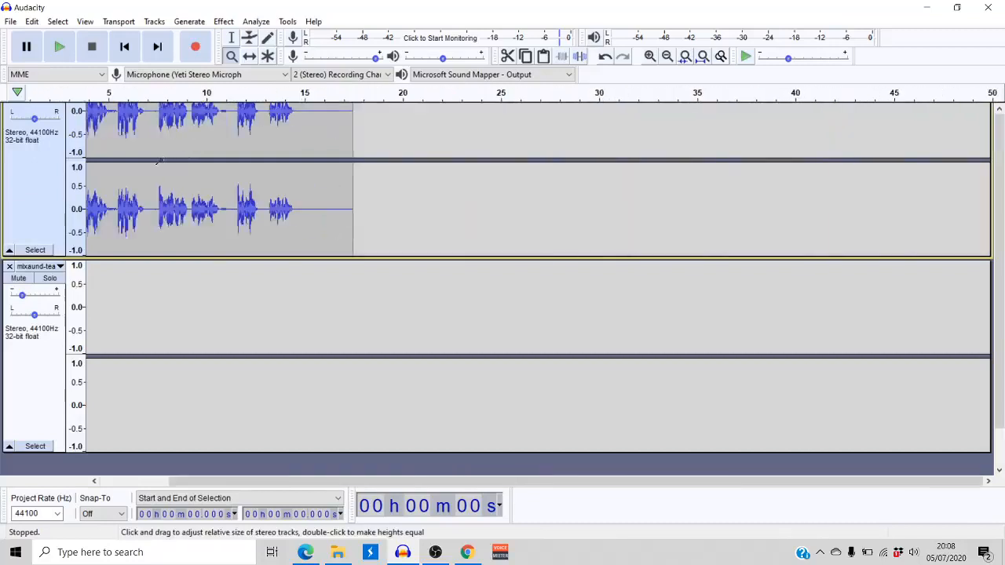
scroll(157, 161, "up", 1)
scroll(147, 161, "down", 1)
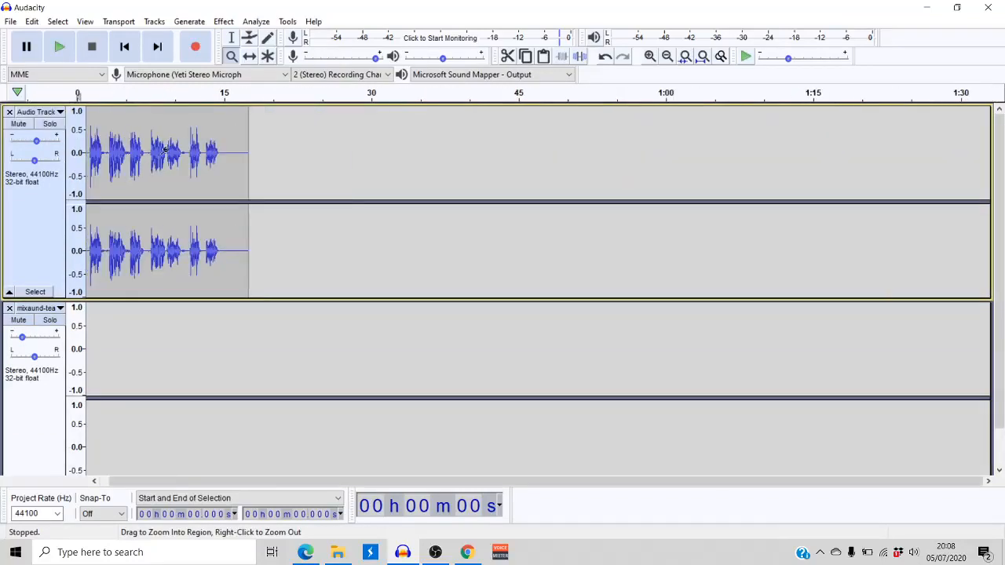
left_click(233, 40)
left_click_drag(197, 149, 85, 149)
left_click(98, 149)
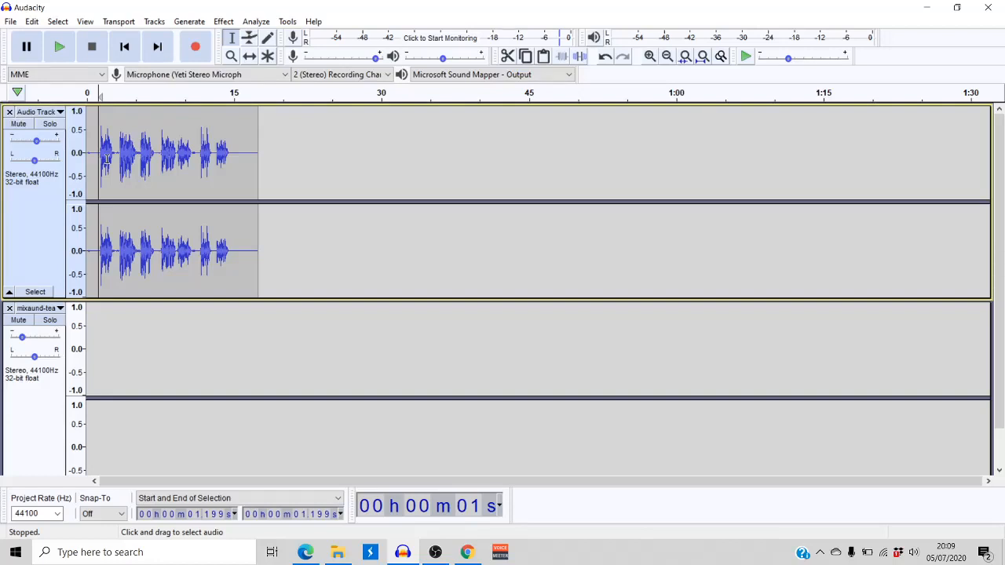
key("space")
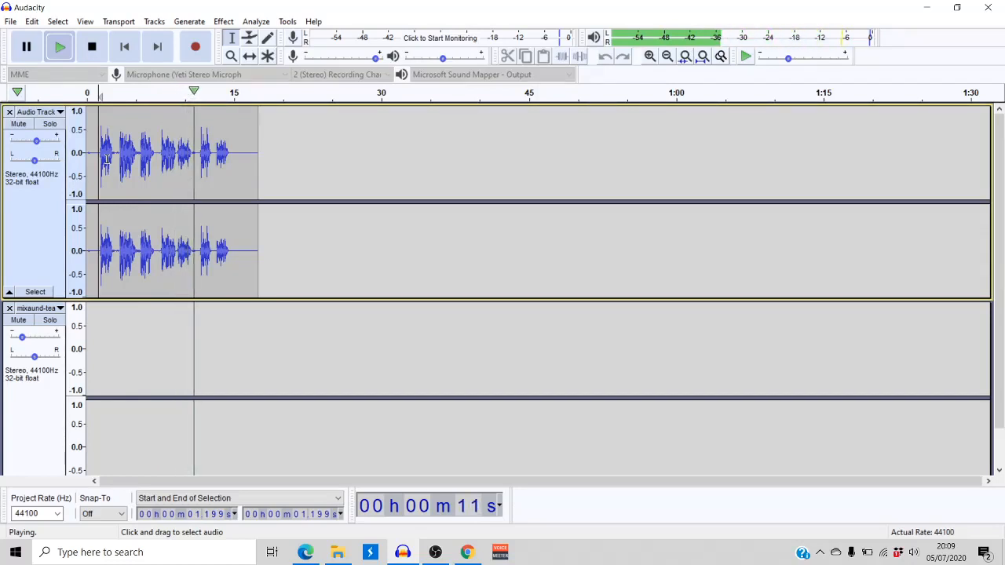
key("space")
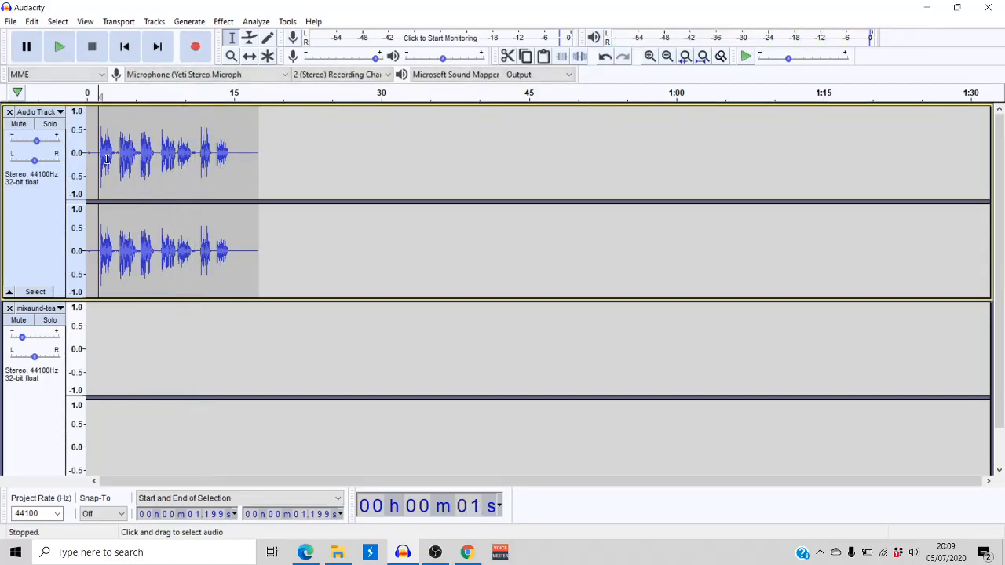
Select the unwanted sound from about 10.70 to 11.29 seconds in the voice track, play the selection and delete it
left_click(192, 156)
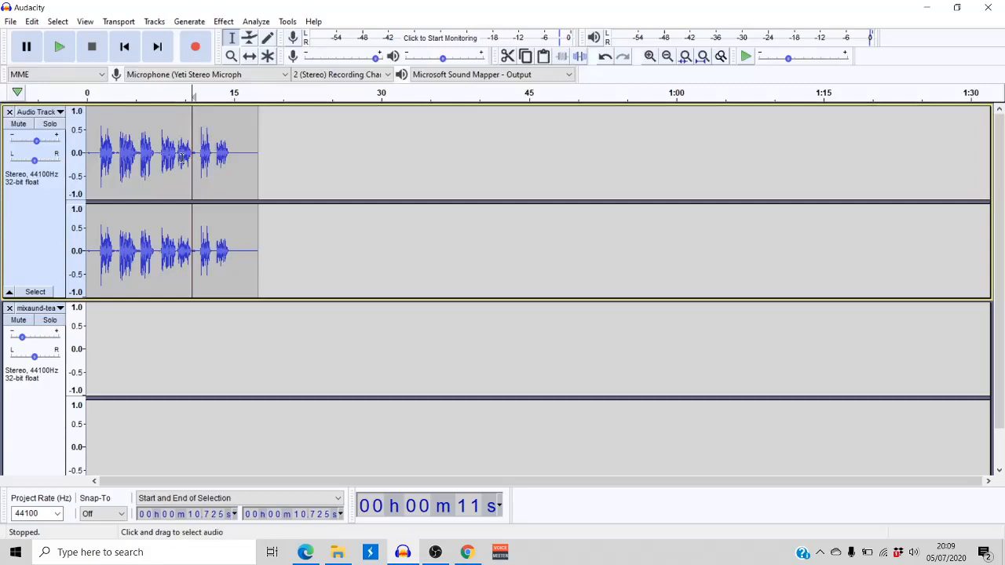
scroll(188, 160, "up", 1)
scroll(189, 160, "up", 1)
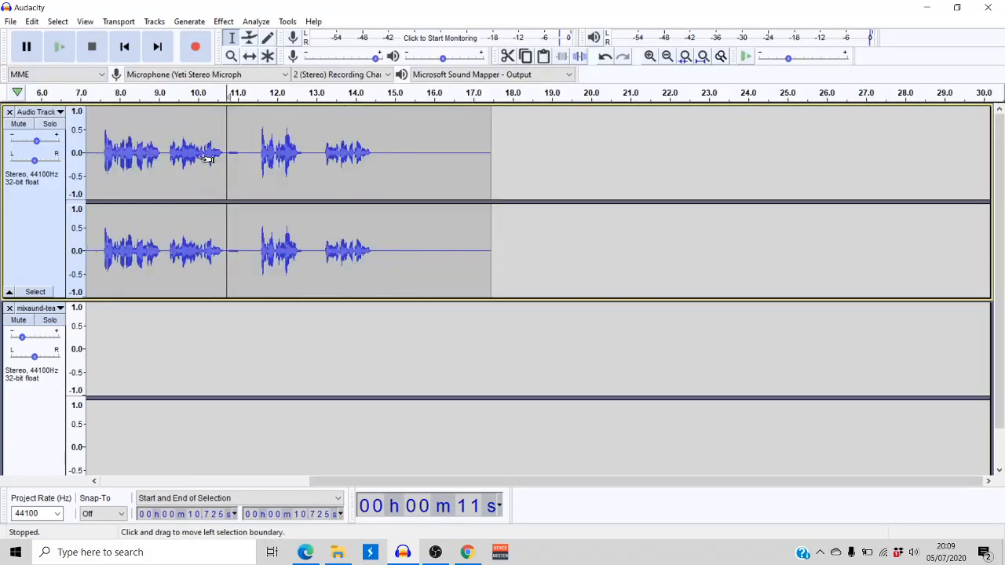
scroll(206, 157, "up", 1)
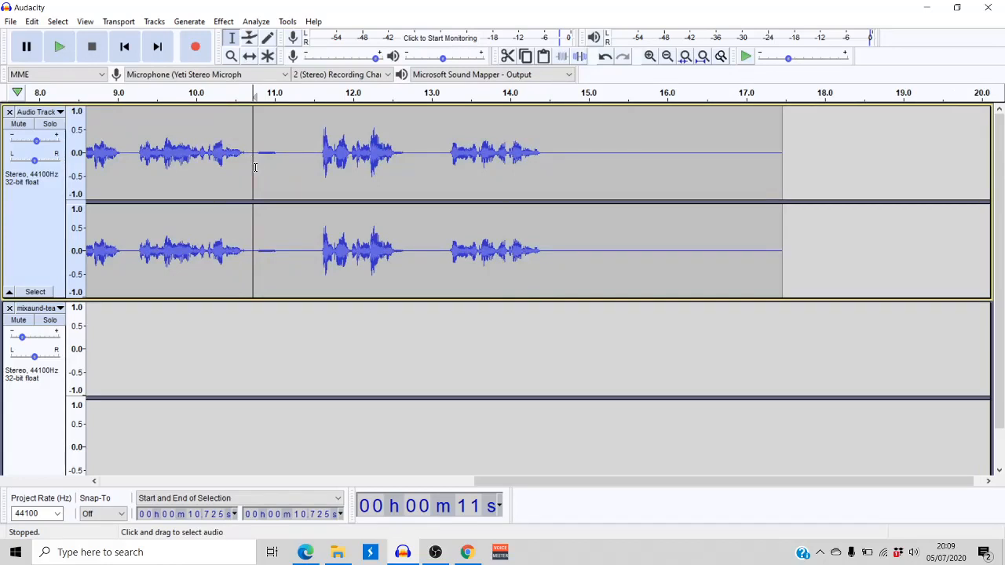
left_click(258, 165)
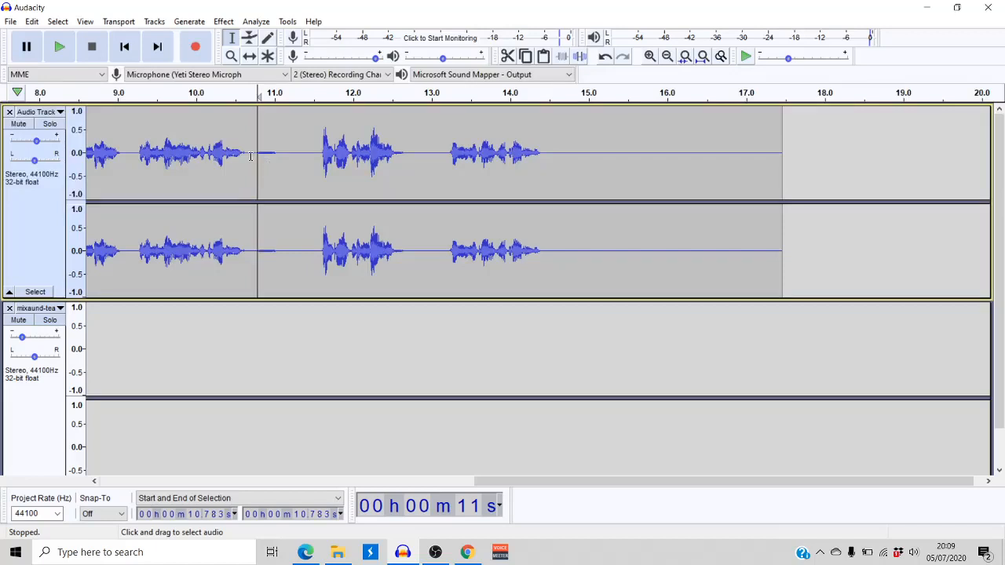
left_click_drag(250, 156, 296, 161)
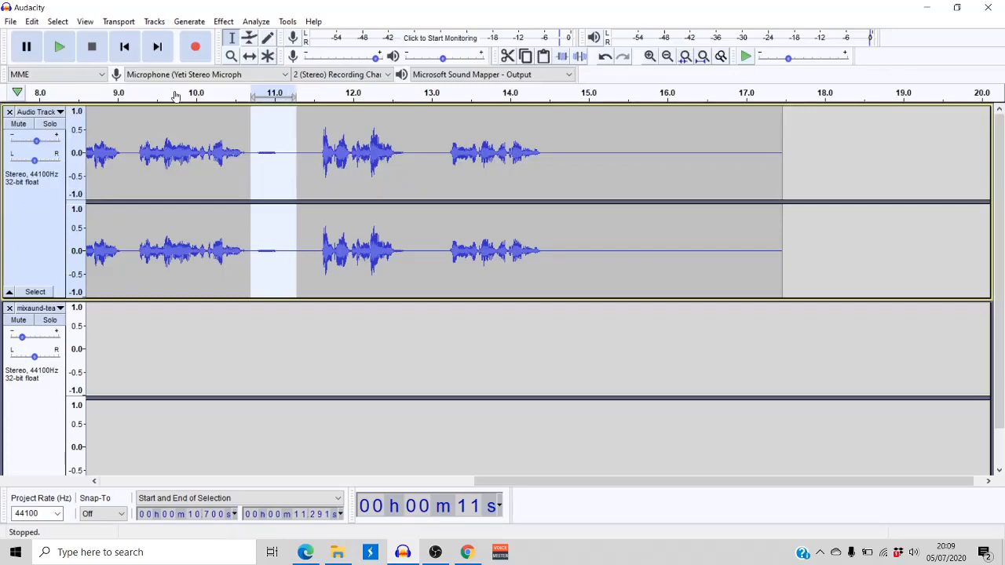
left_click(69, 54)
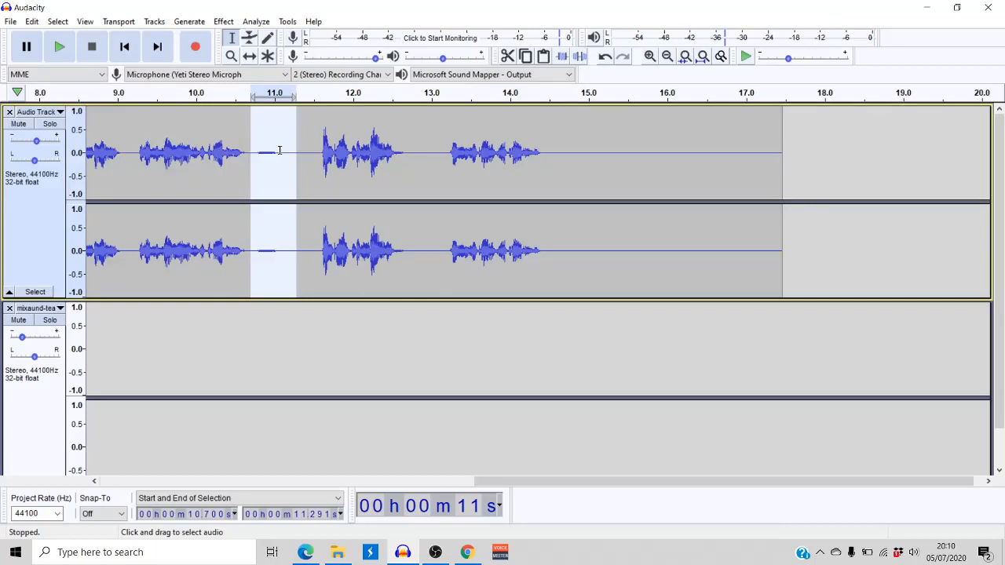
key("Delete")
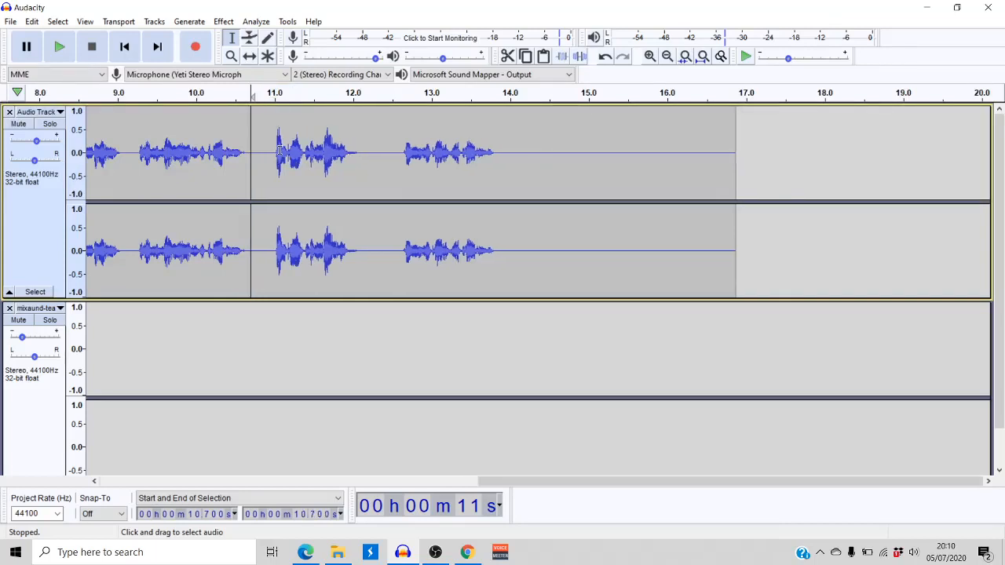
Play the voice track across the cut from about 9.05 seconds and return to the start
left_click(134, 175)
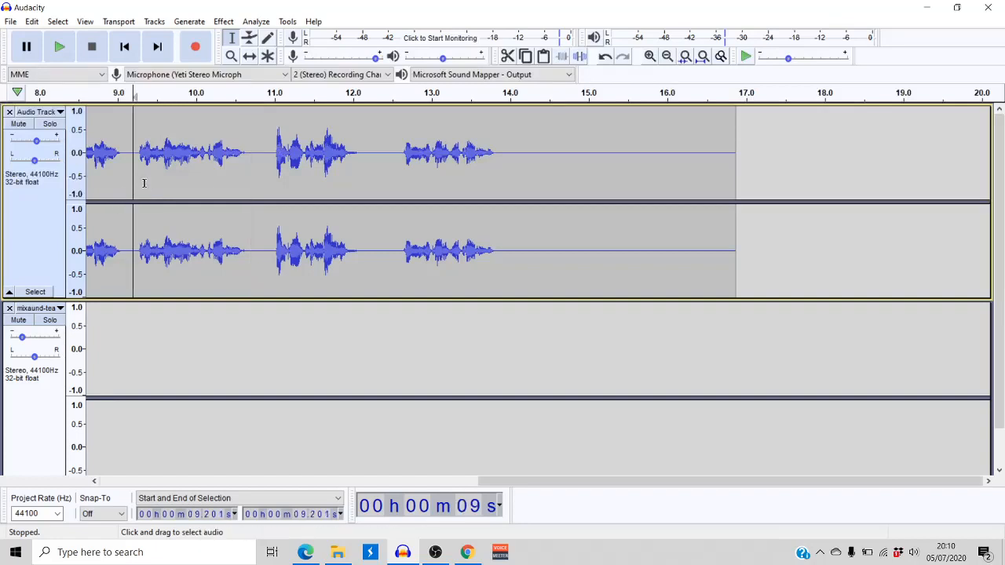
left_click(121, 165)
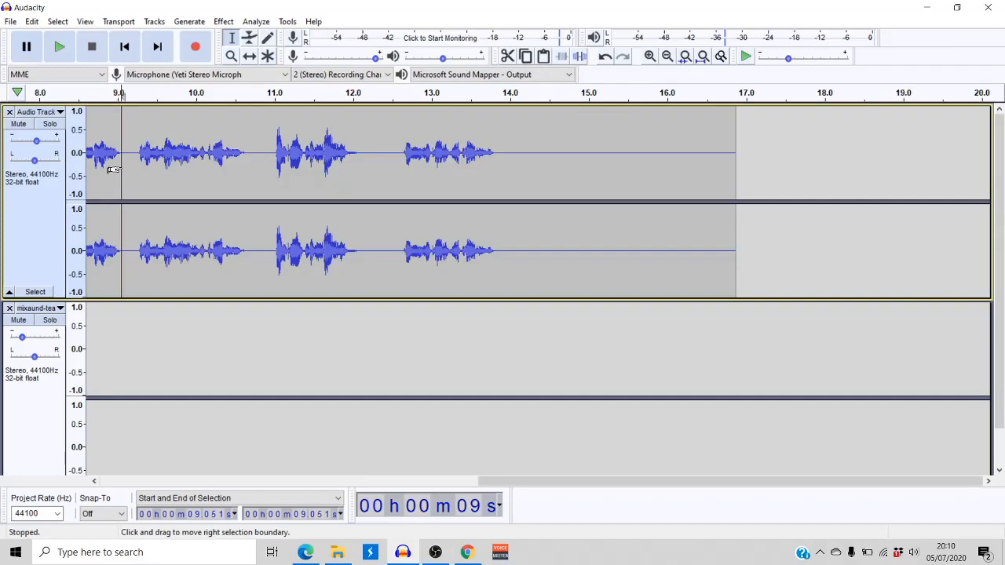
key("space")
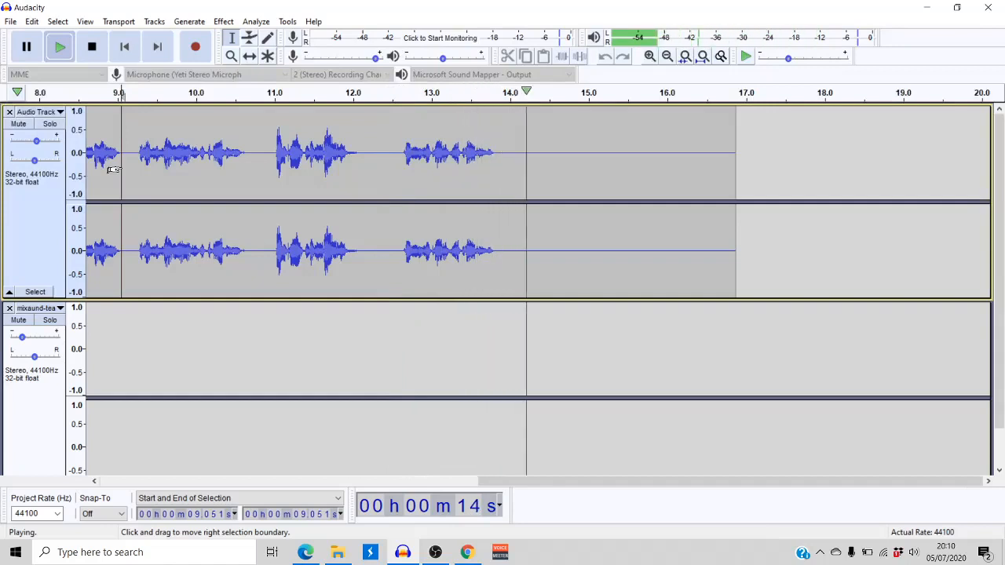
key("space")
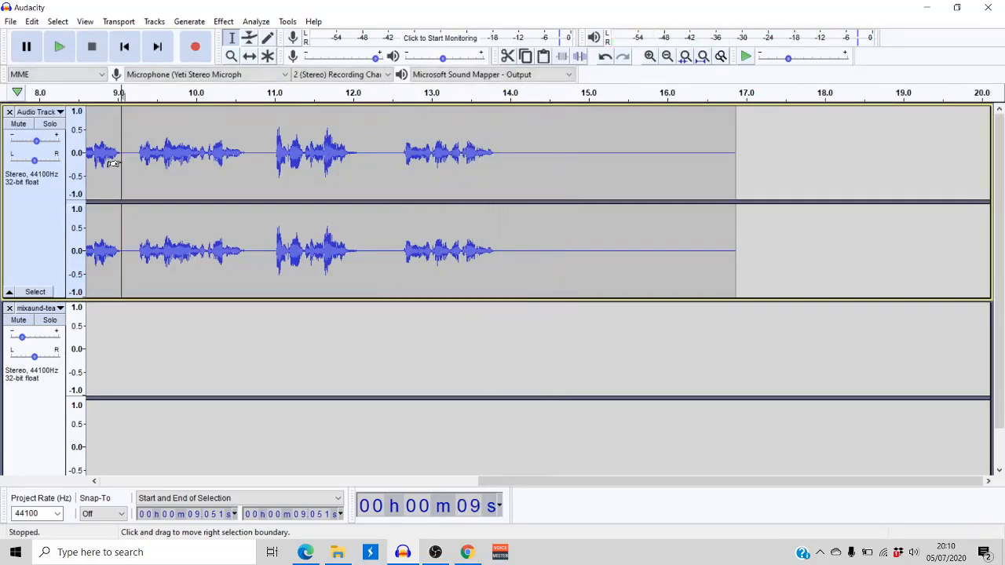
left_click(125, 47)
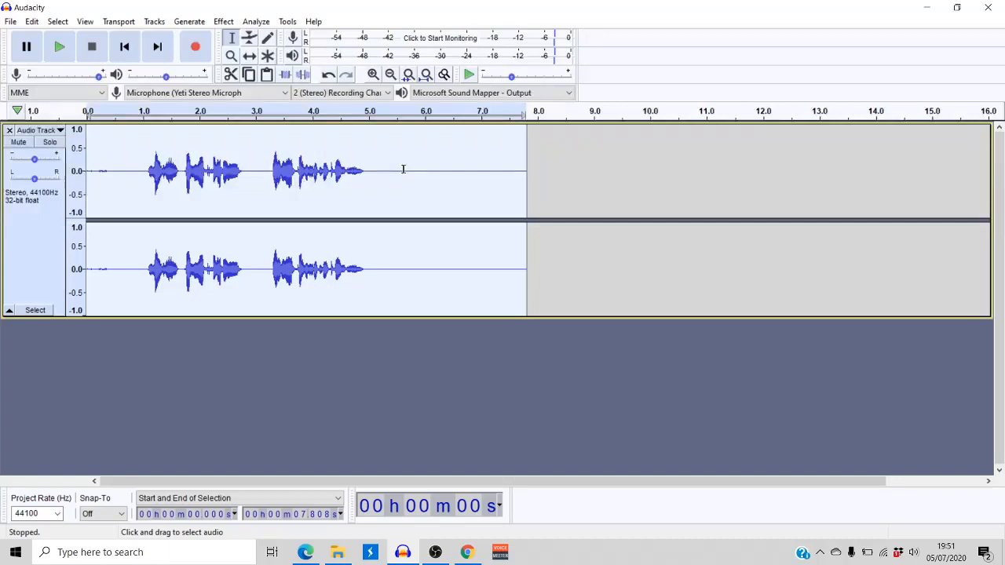
Import the mixaund music file from the desktop into the project as a new track below the voice track
double_click(684, 4)
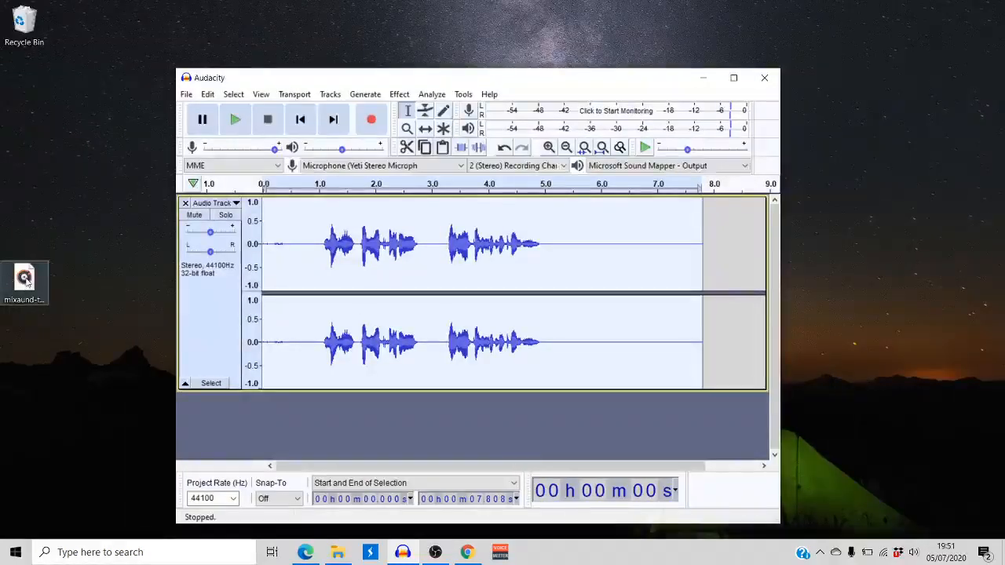
left_click_drag(34, 285, 272, 437)
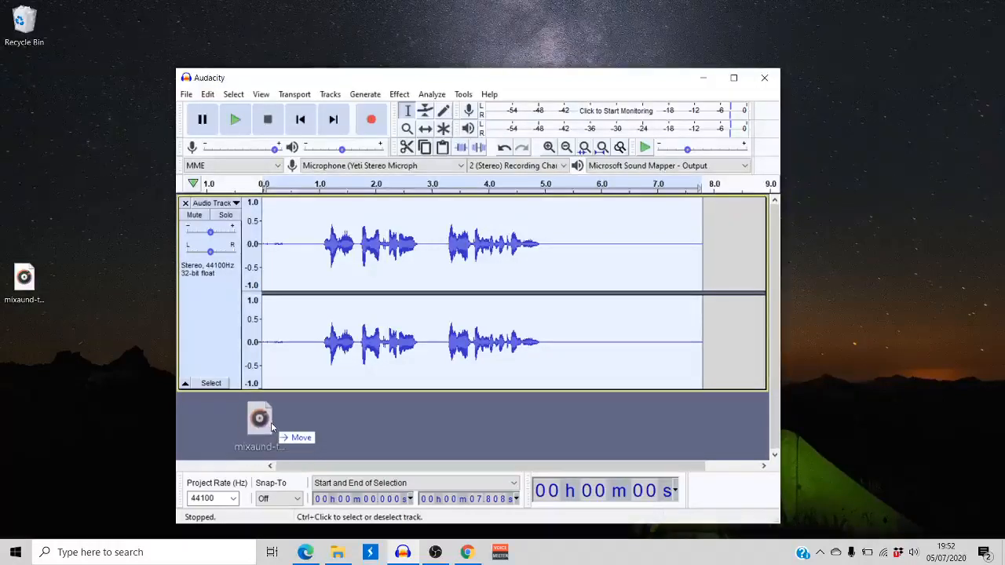
left_click_drag(271, 422, 271, 423)
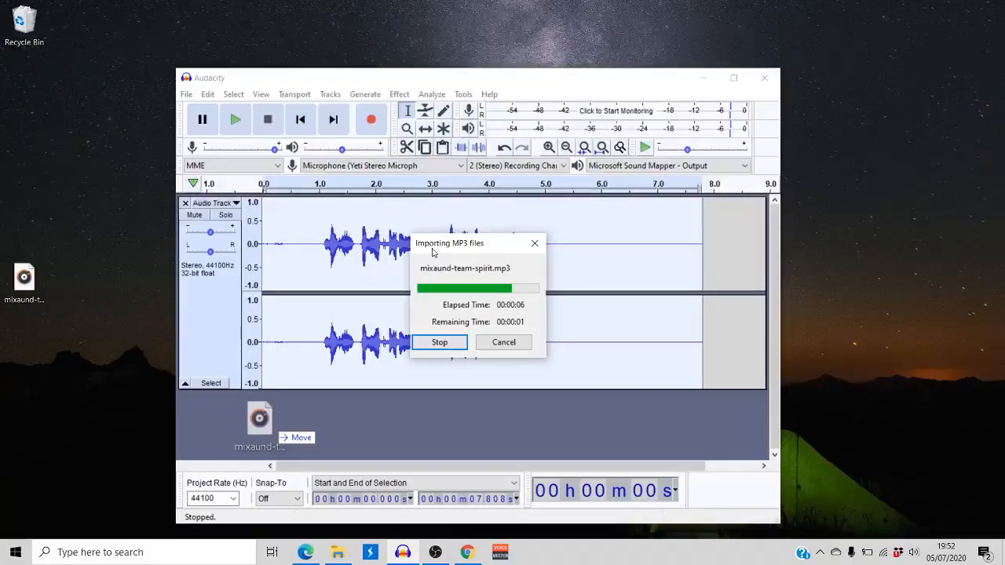
double_click(683, 78)
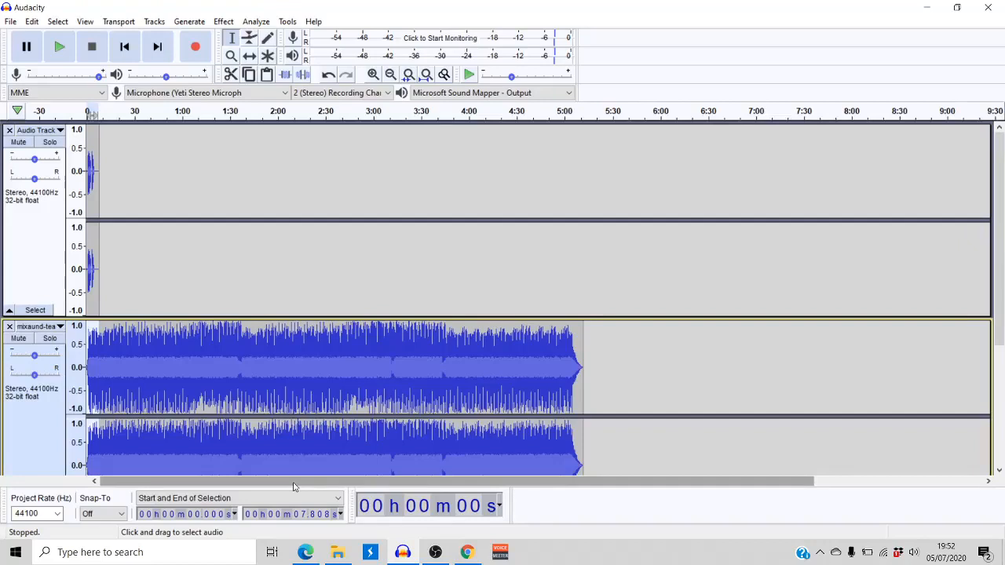
Play the voice and music tracks together from the start to compare their loudness
left_click(145, 279)
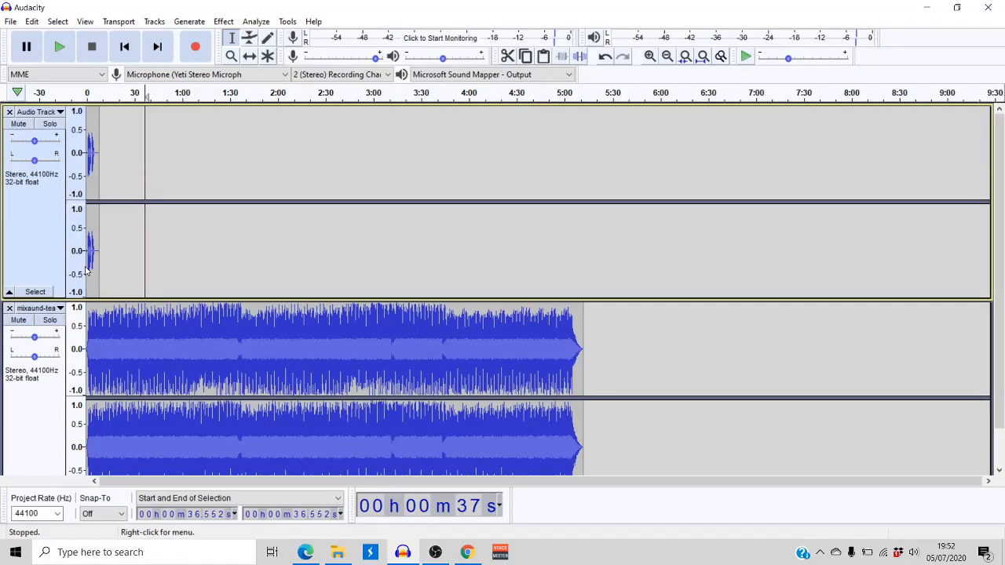
key("Home")
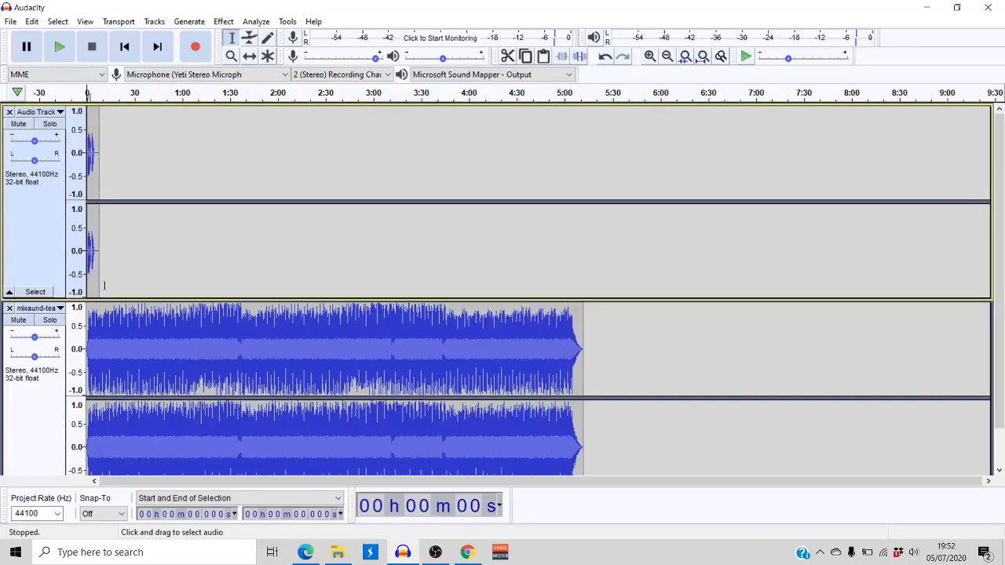
key("space")
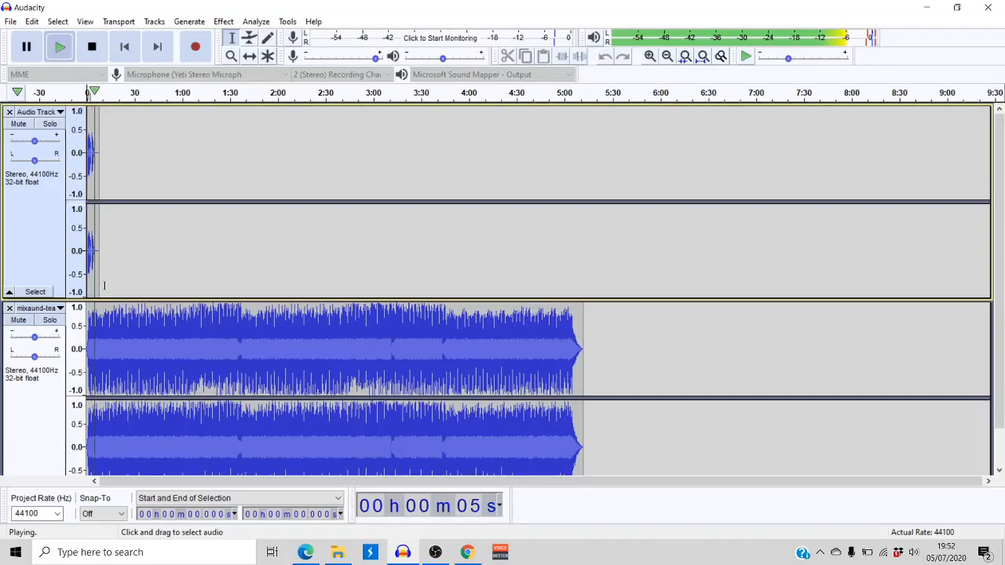
key("space")
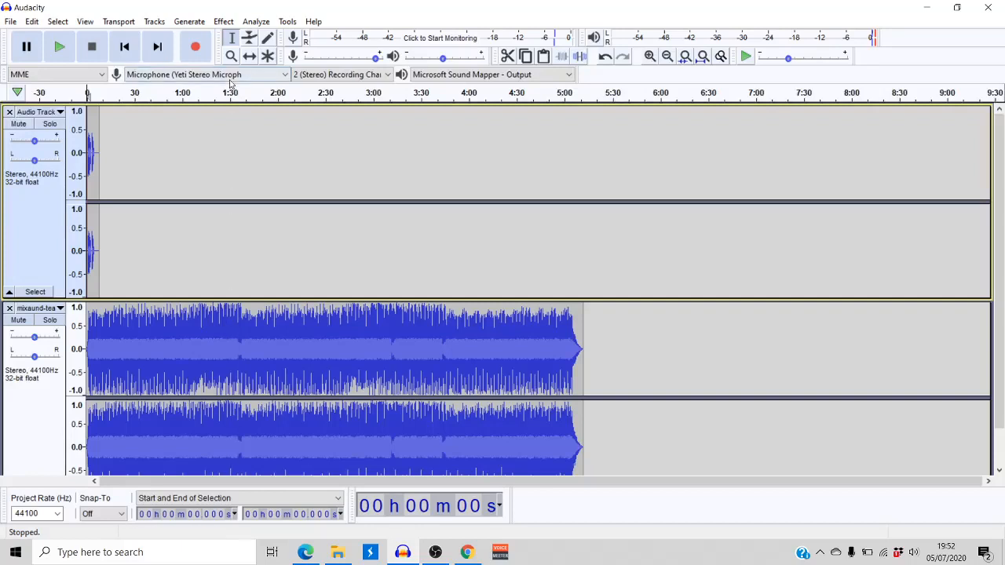
Mute the mixaund music track and play the voice track alone from the start
mouse_move(35, 140)
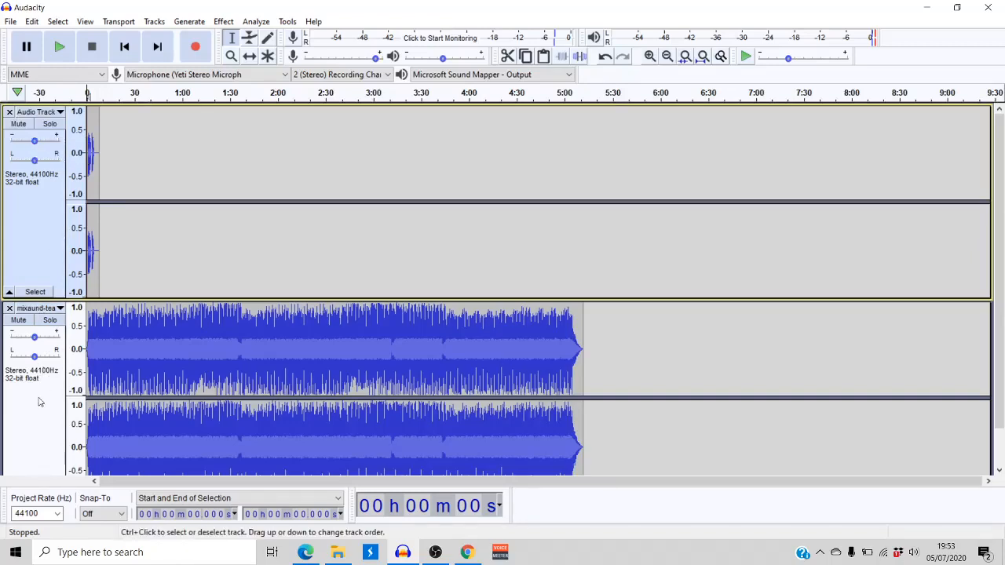
left_click(23, 322)
scroll(23, 322, "down", 1)
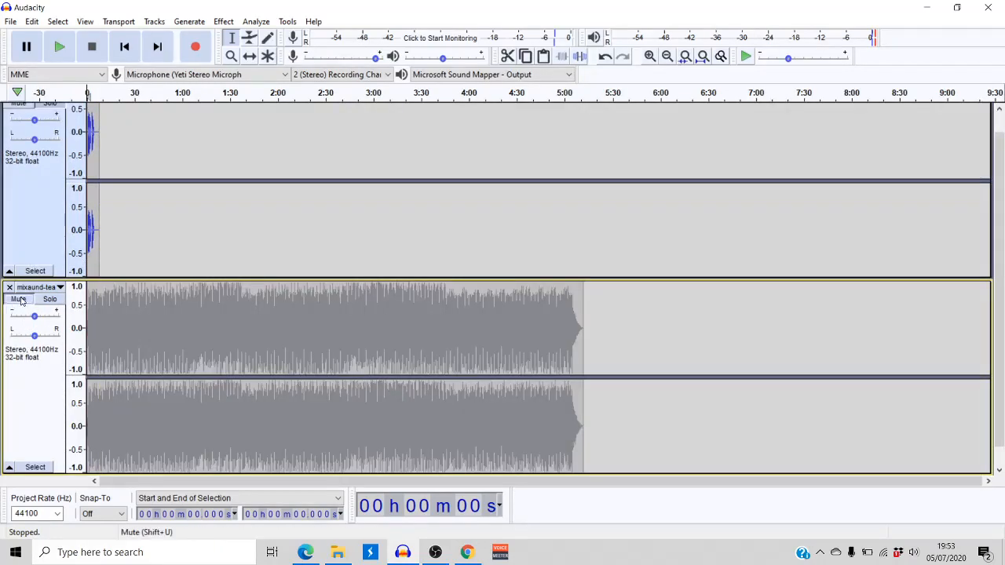
left_click(91, 164)
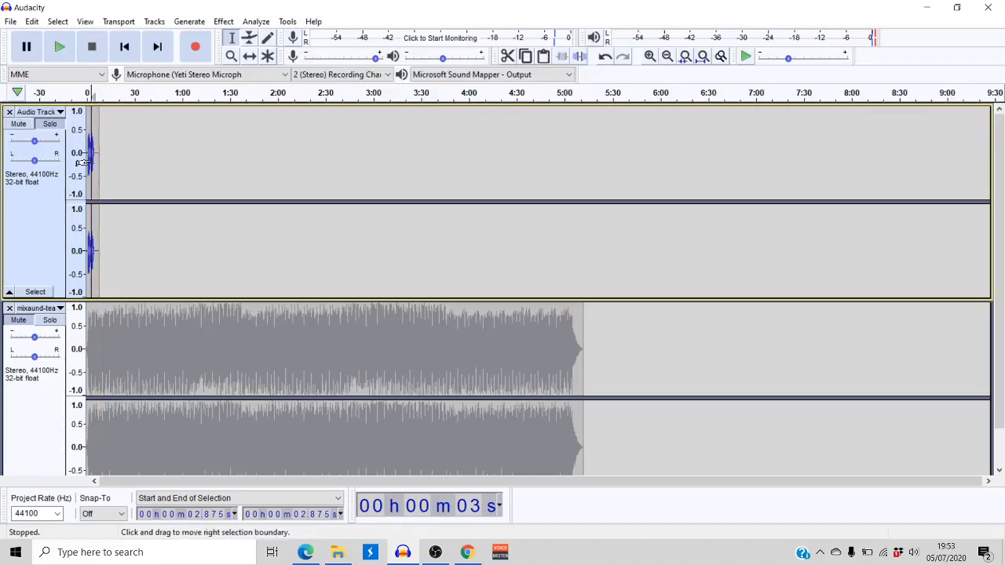
left_click(126, 50)
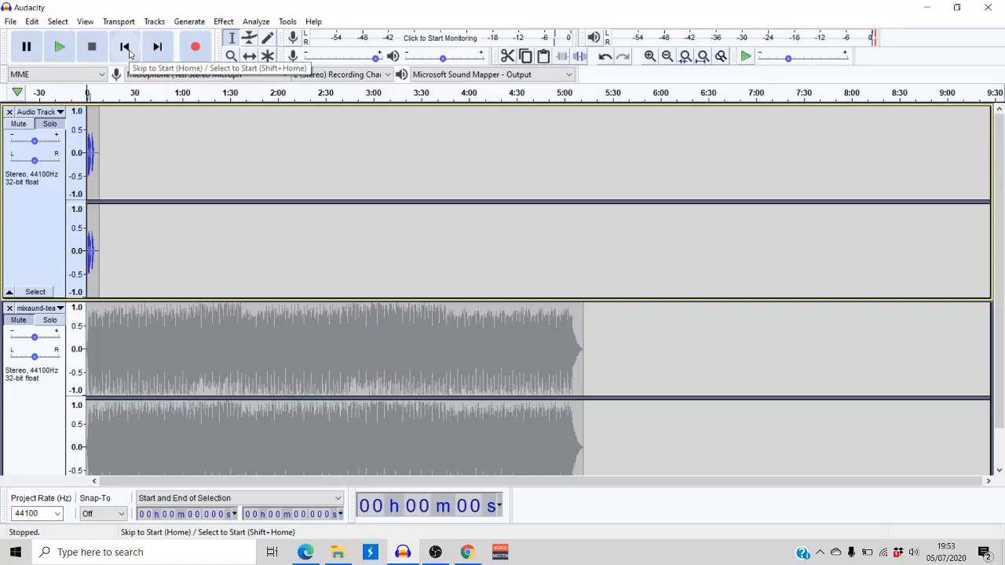
key("space")
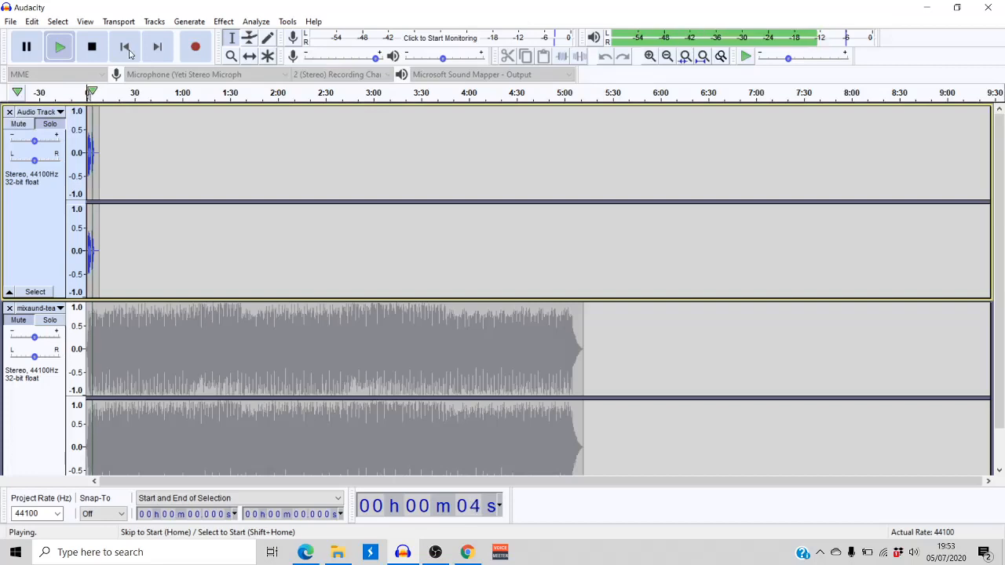
Raise the voice track's gain to +5.0 dB, play it from the start, and settle on a slightly smaller boost
key("space")
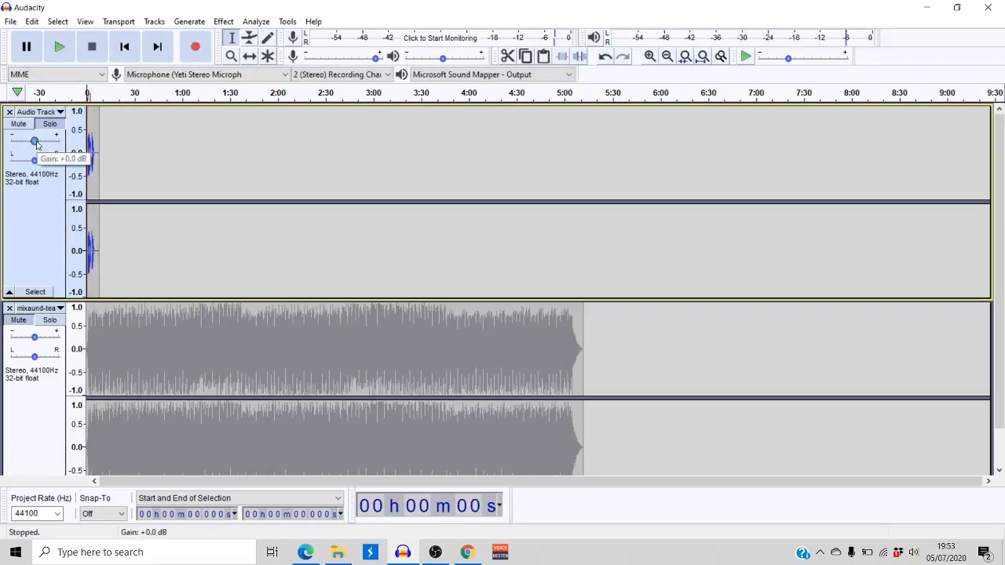
left_click_drag(37, 145, 39, 142)
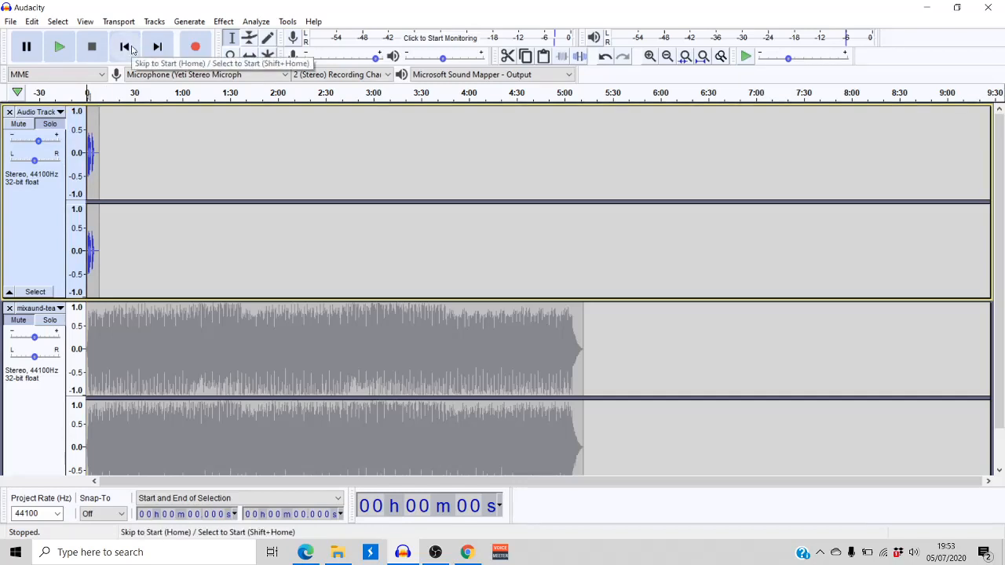
key("space")
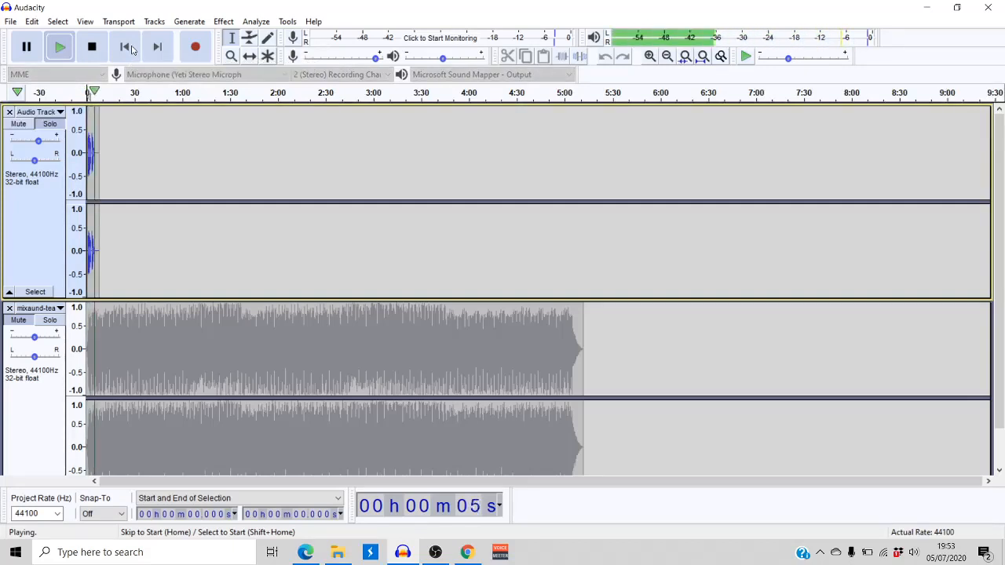
left_click(132, 50)
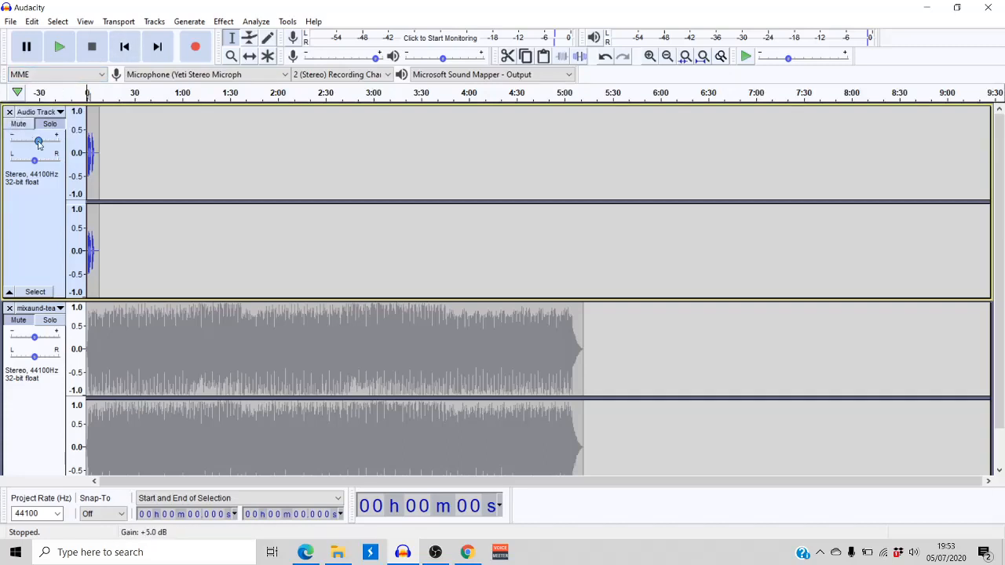
left_click_drag(38, 142, 36, 143)
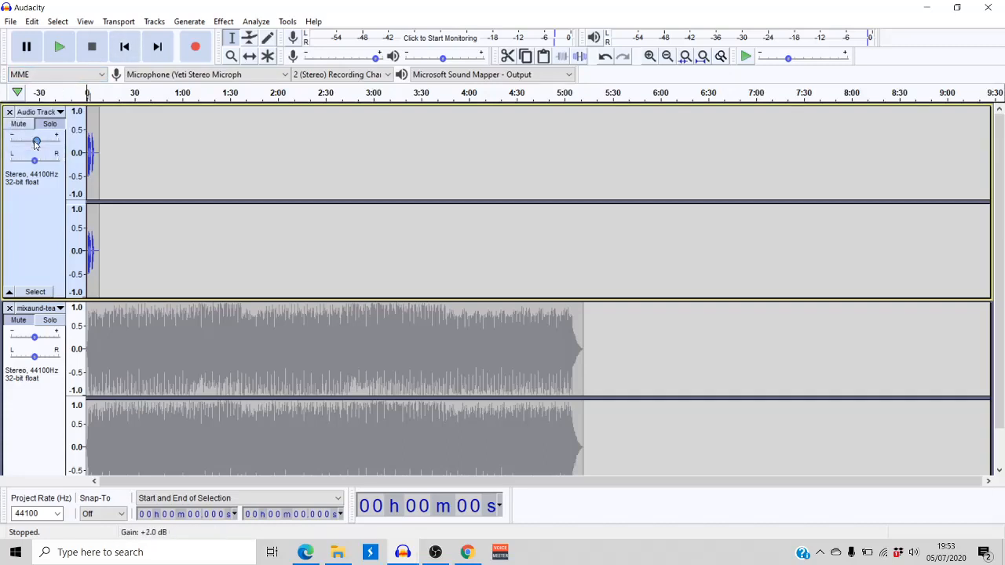
Unmute the mixaund music track and lower its gain well below 0 dB
left_click(21, 324)
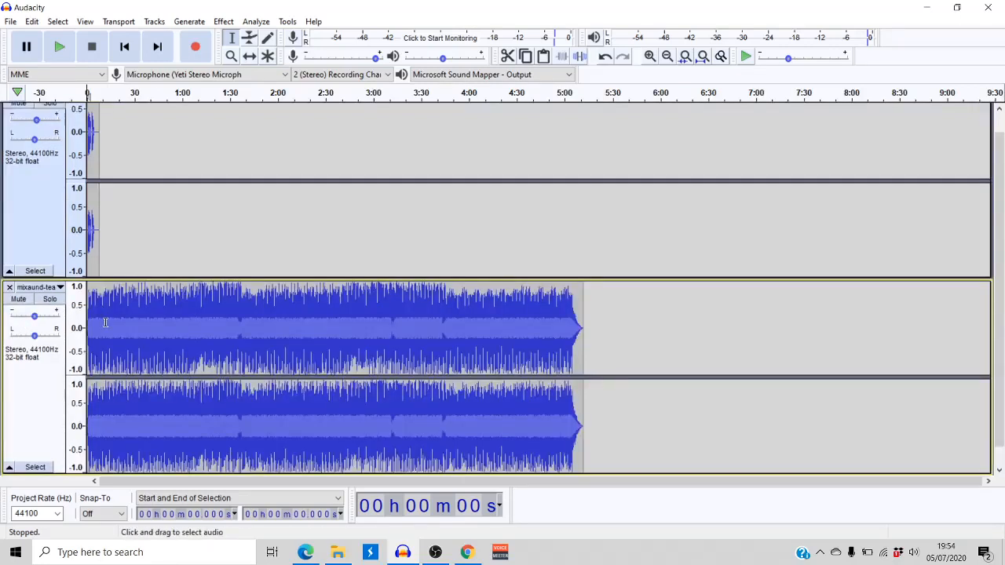
mouse_move(36, 316)
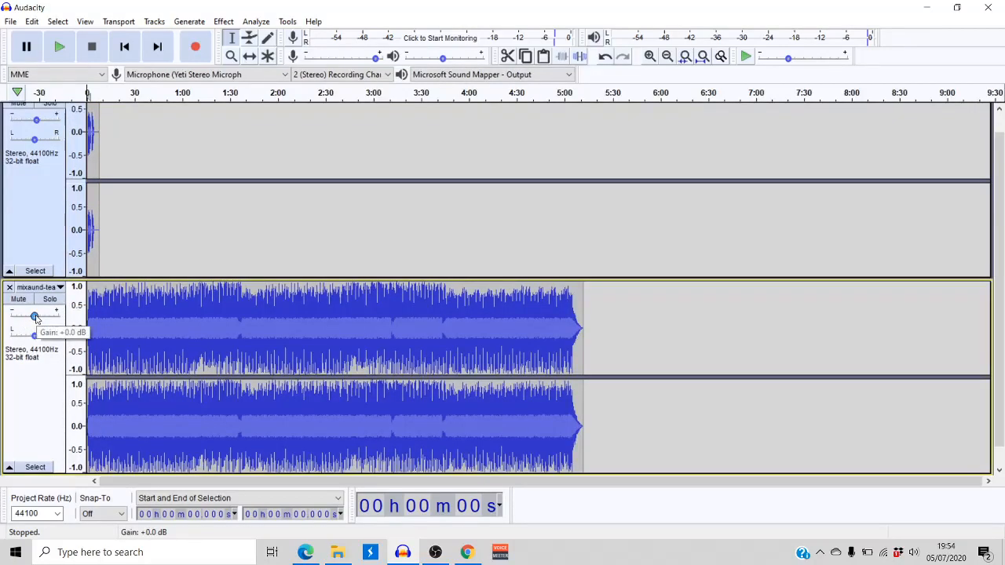
left_click_drag(37, 316, 22, 315)
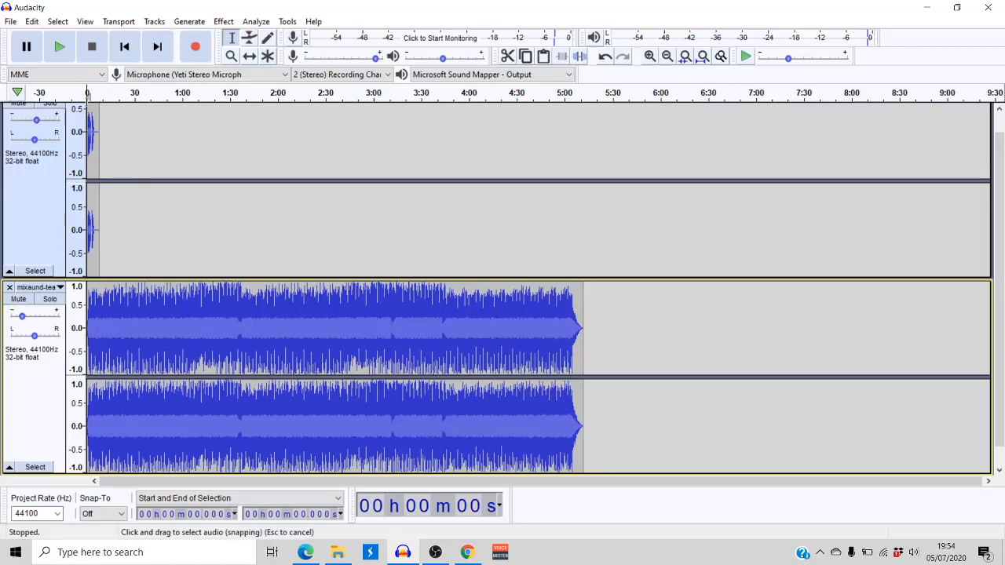
Play the voice and quieter music together from the start to check their balance
left_click(65, 46)
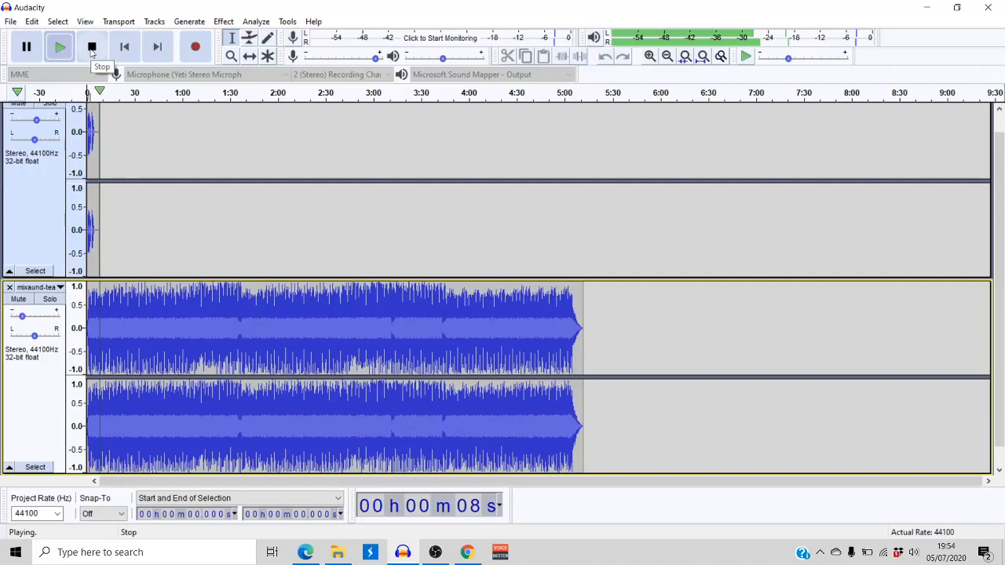
left_click(91, 48)
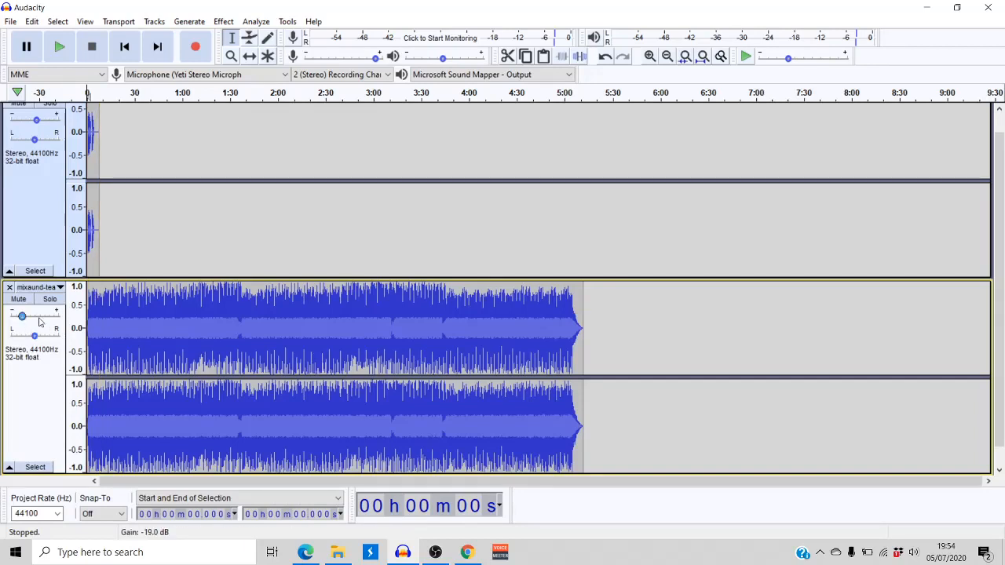
left_click(104, 296)
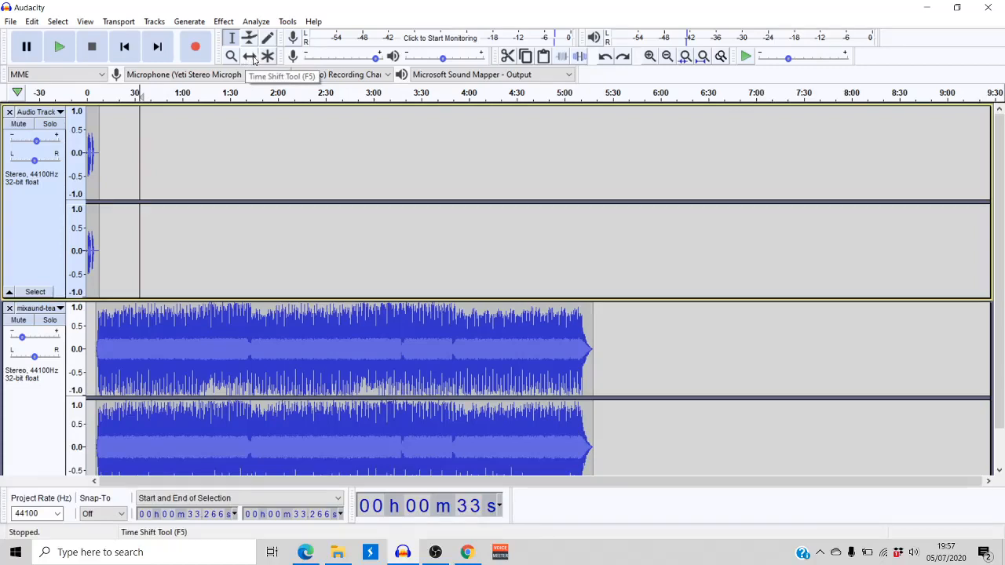
Shift the voice clip along the timeline so it starts at about 4 seconds, just before the music
left_click(253, 60)
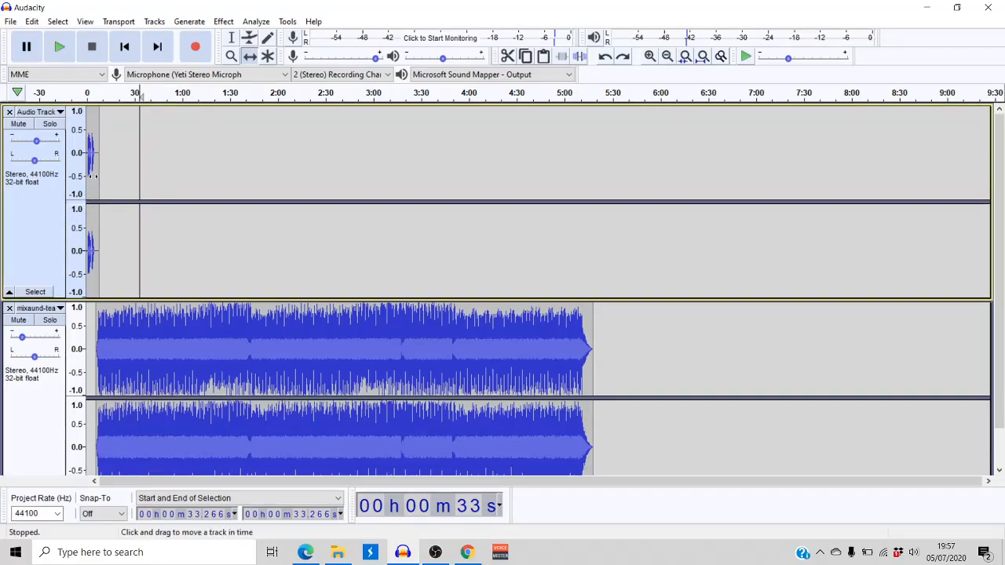
left_click_drag(93, 177, 119, 179)
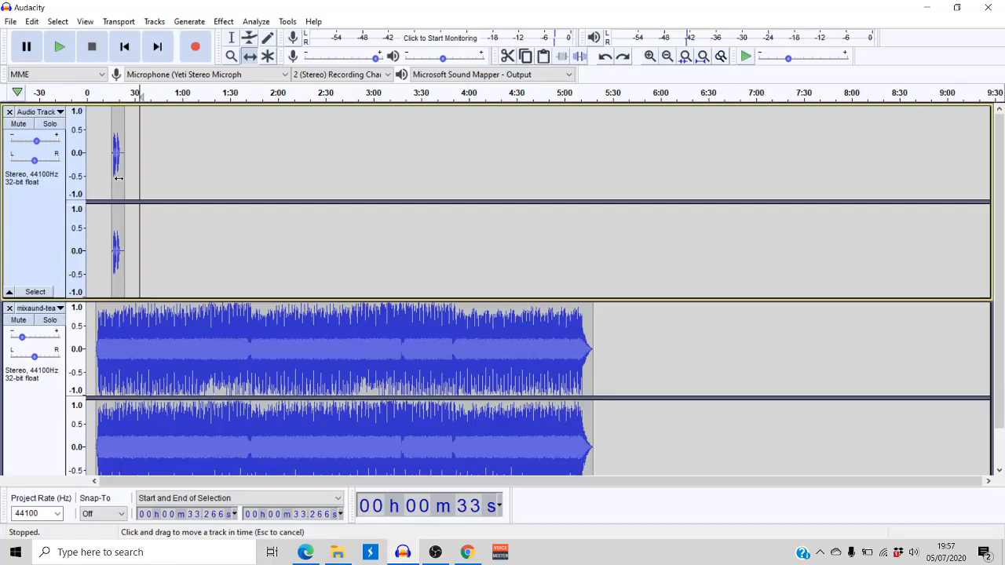
left_click_drag(118, 178, 105, 143)
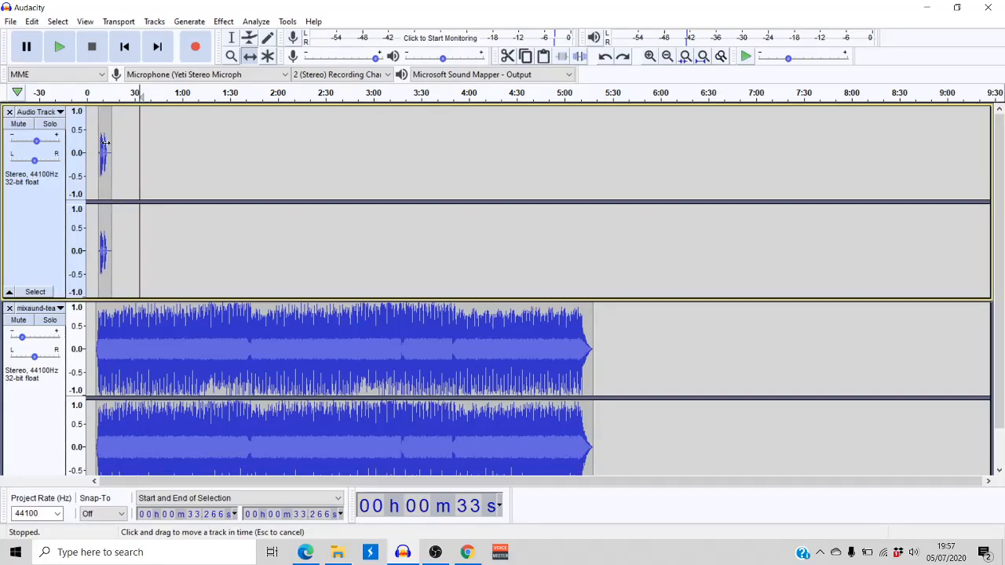
left_click_drag(105, 142, 101, 143)
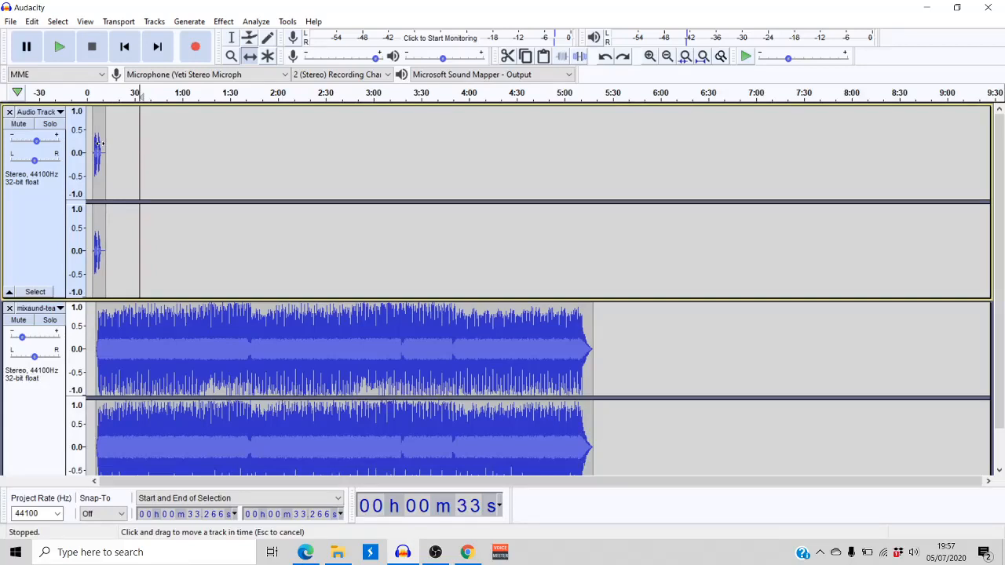
Apply a Fade In to the opening of the music track, selecting from about 4.1 to 10.3 seconds
scroll(100, 142, "down", 1)
left_click(233, 39)
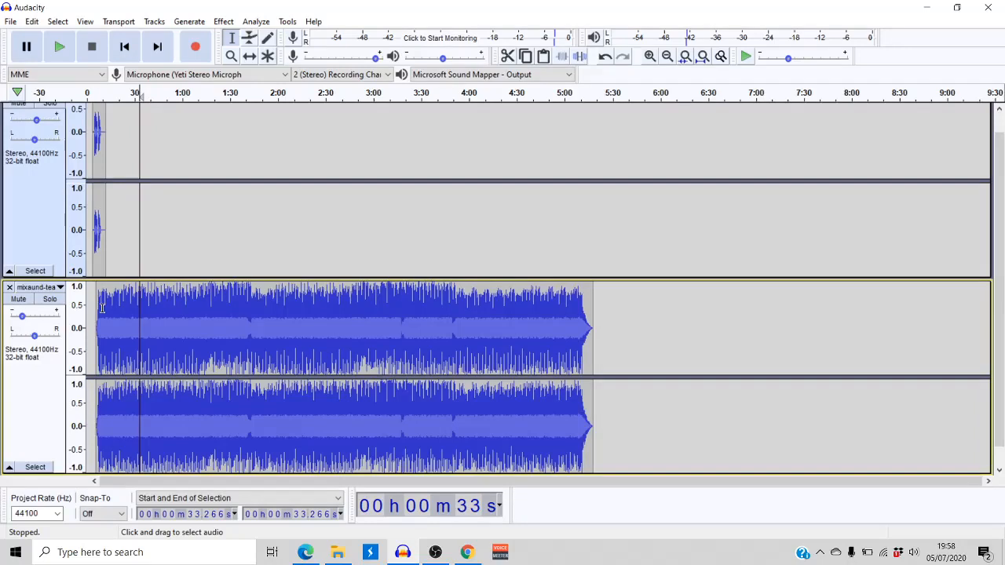
left_click_drag(101, 308, 92, 308)
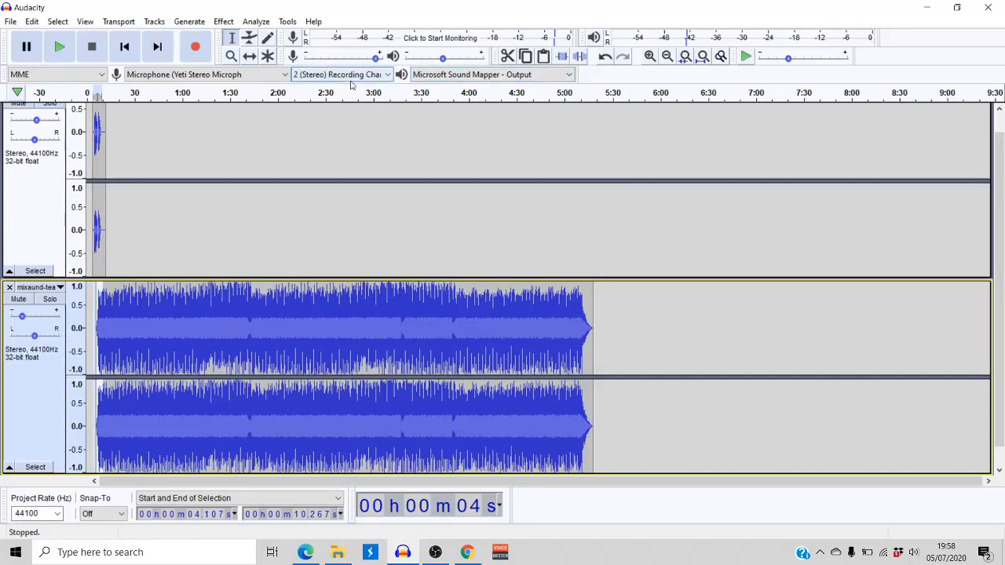
left_click(223, 21)
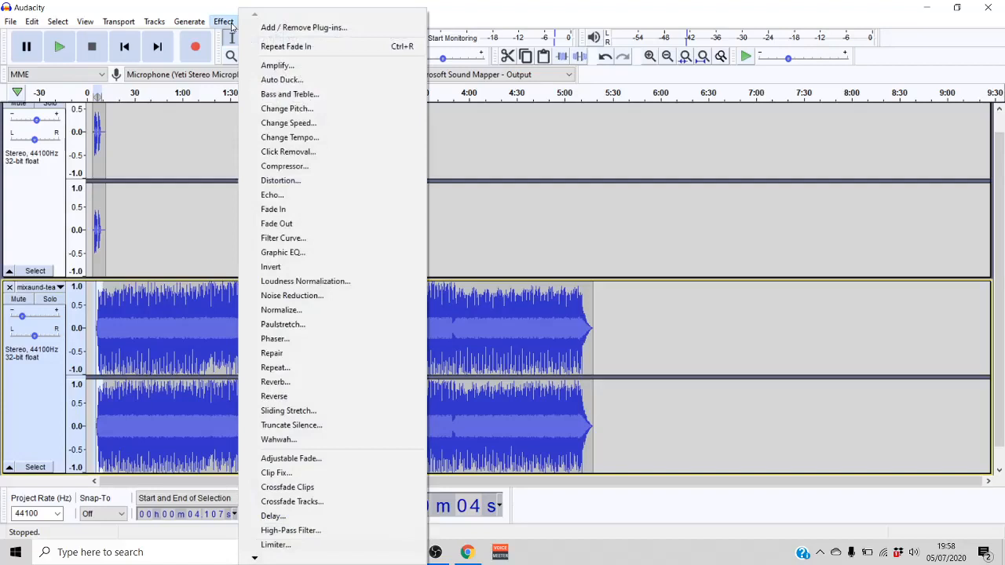
left_click(307, 210)
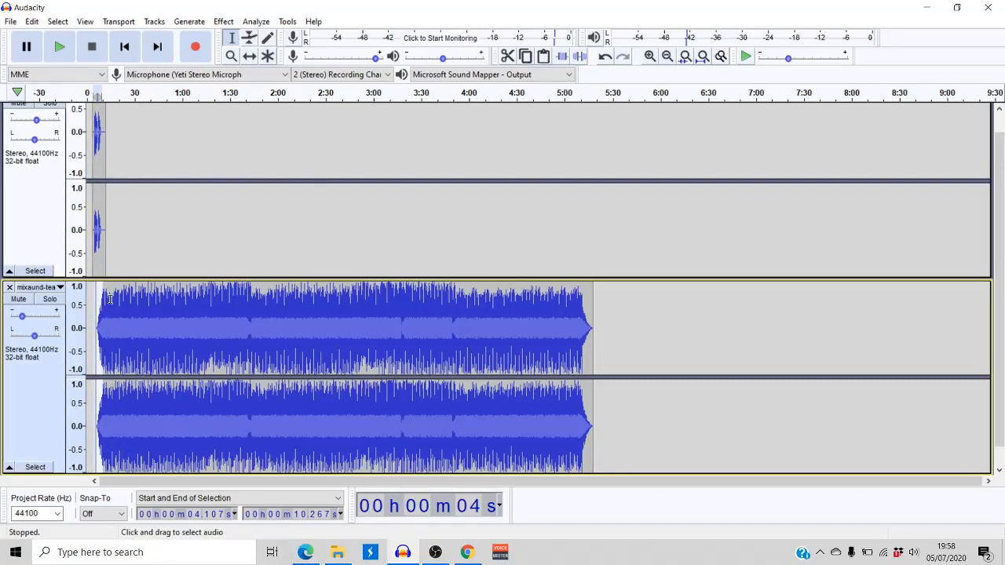
Play both tracks from about 4.1 seconds to hear the short fade-in under the voice
left_click(132, 263)
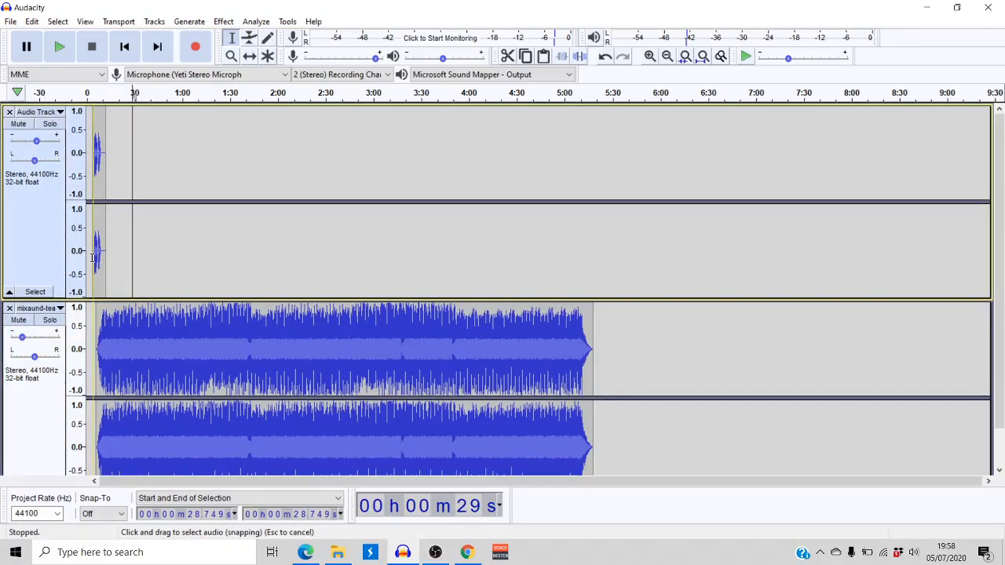
left_click(93, 258)
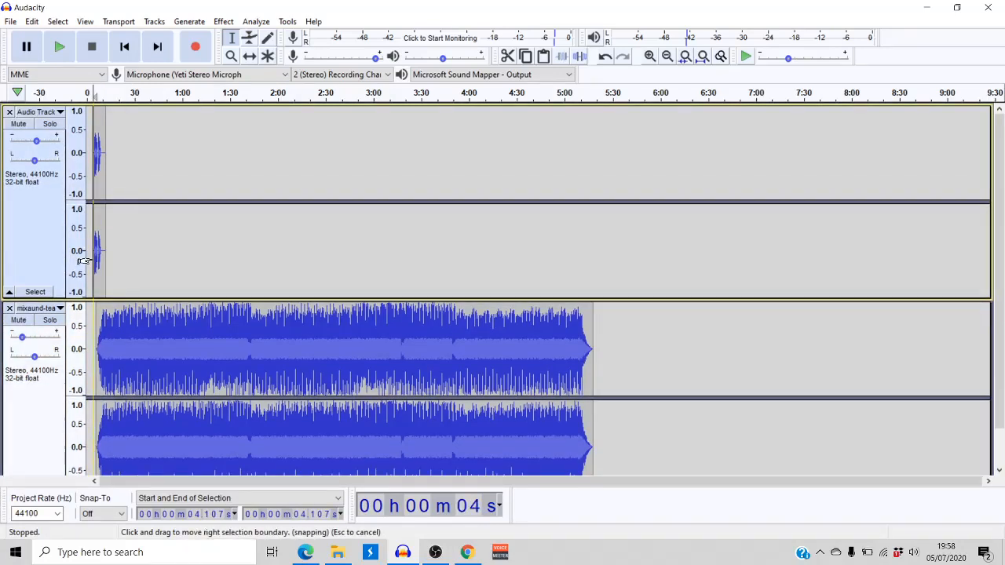
key("space")
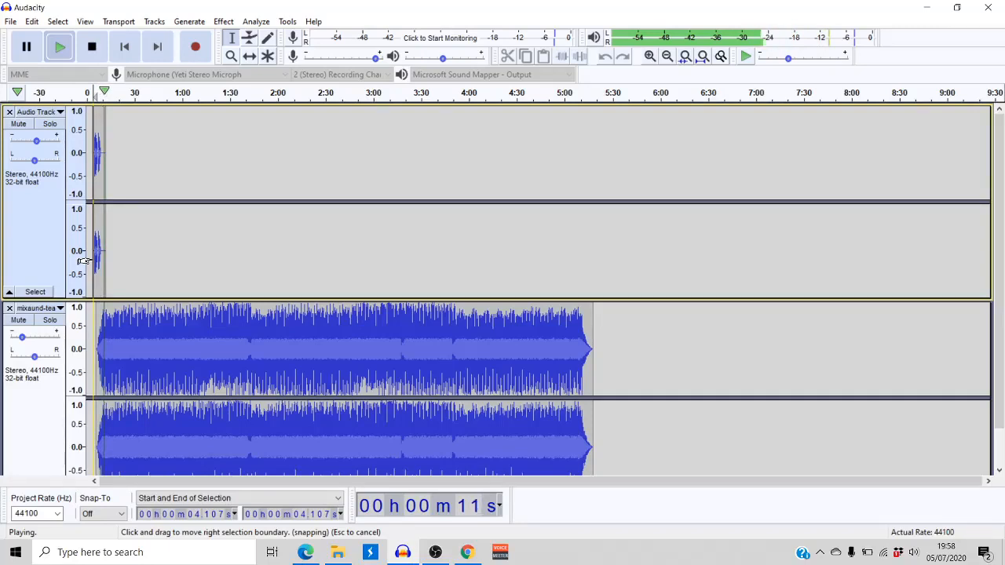
key("space")
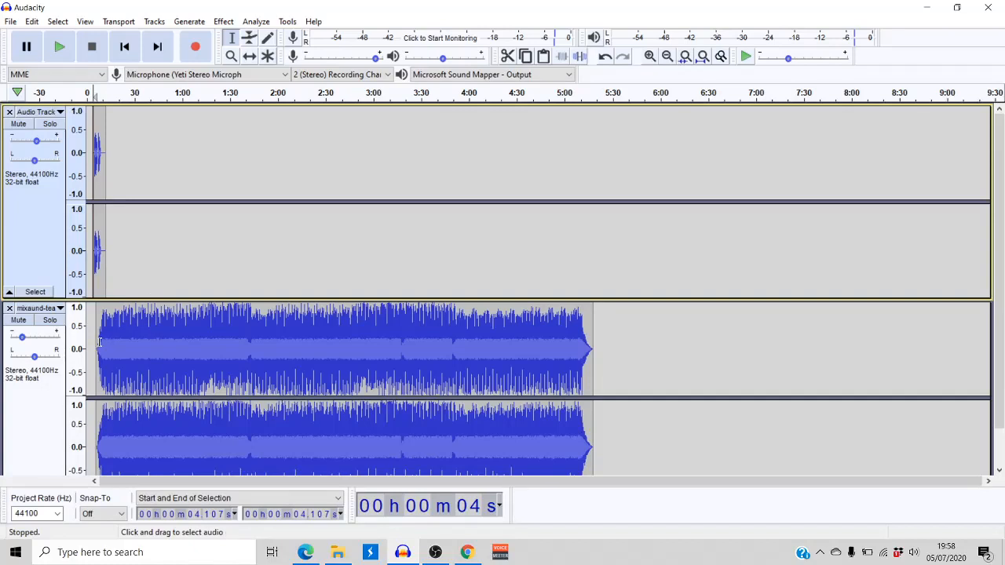
Apply a long Fade In to the music track from its start at about 6.2 seconds to about 1:47
mouse_move(100, 342)
left_mouse_down()
mouse_move(168, 351)
mouse_move(168, 409)
mouse_move(282, 392)
left_mouse_up()
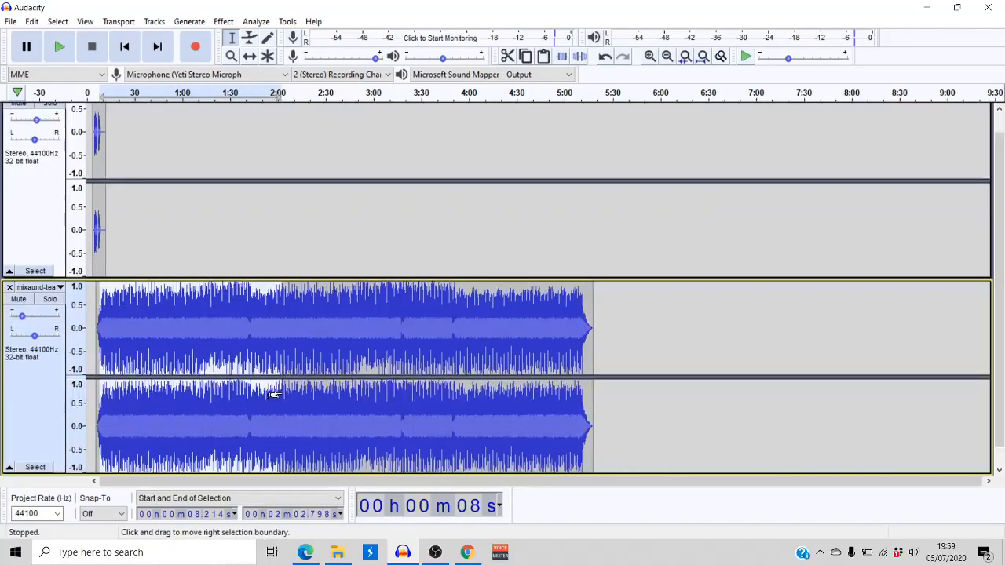
left_click(128, 362)
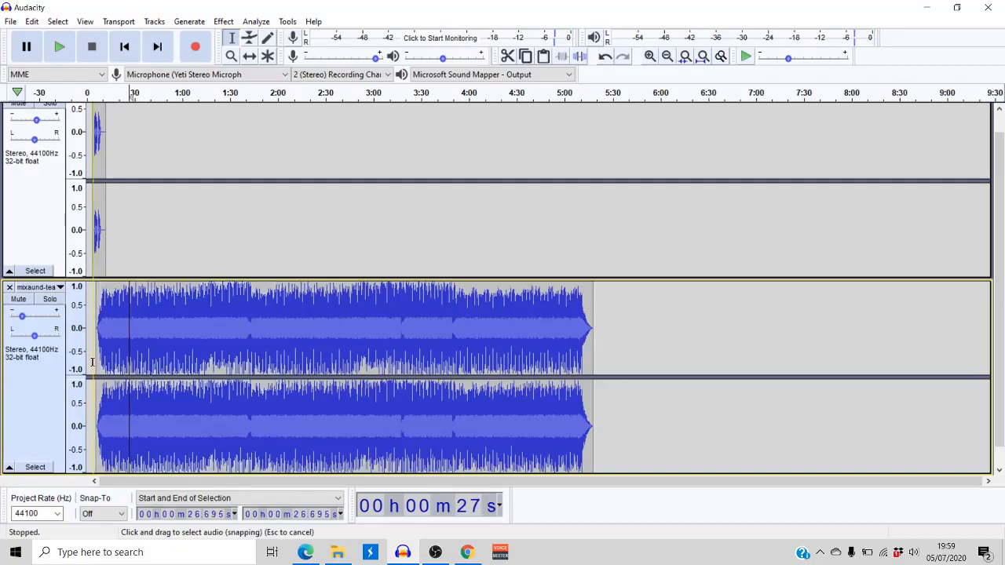
left_click_drag(96, 363, 258, 374)
left_click(223, 21)
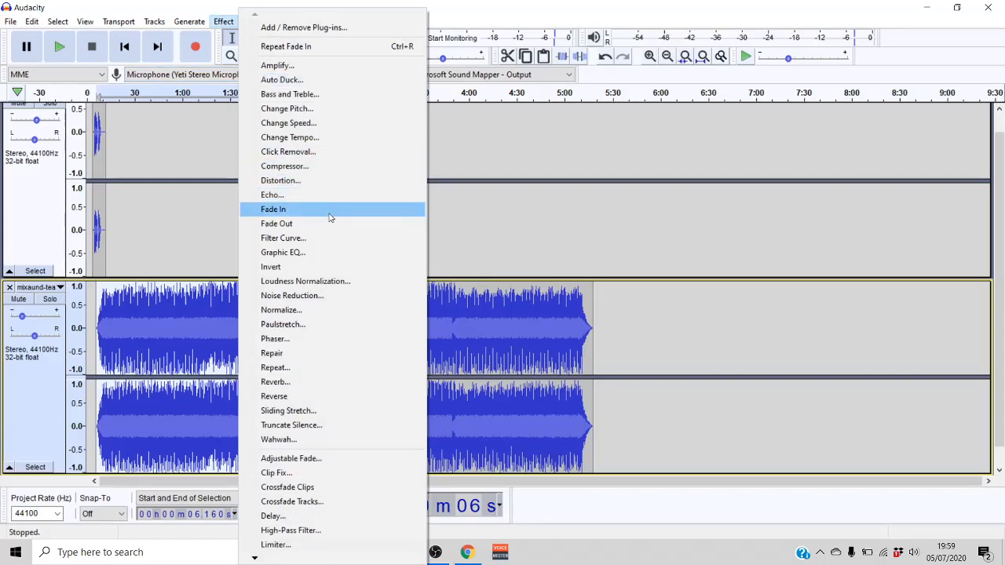
left_click(330, 218)
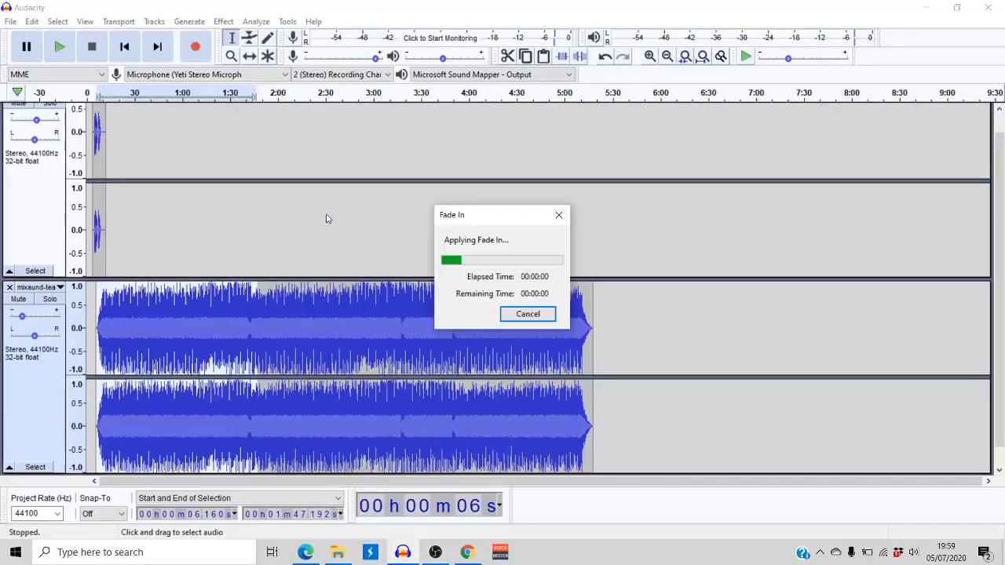
Play both tracks from about 4.1 seconds to hear the gradual fade-in of the music
left_click(98, 325)
left_click(93, 325)
key("space")
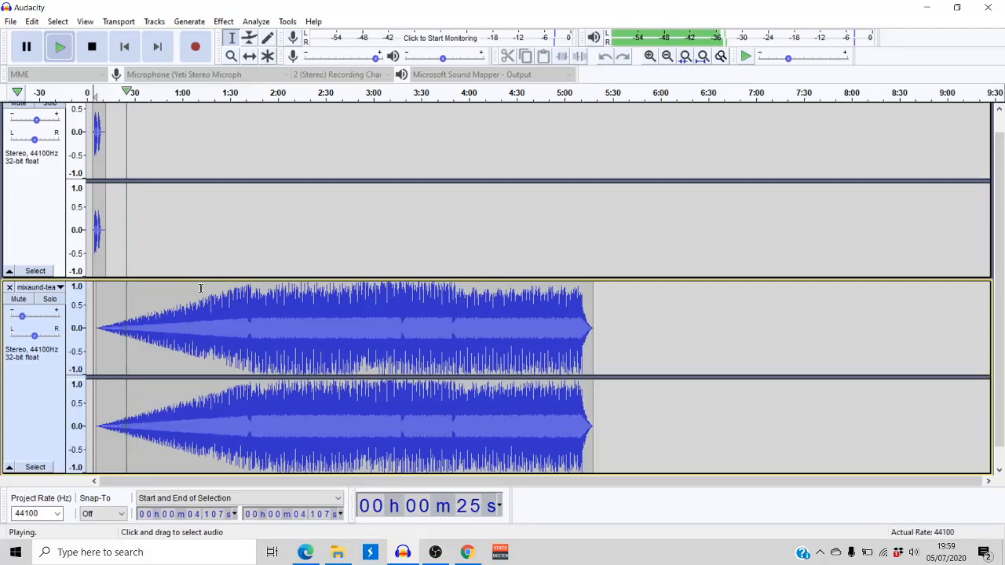
key("space")
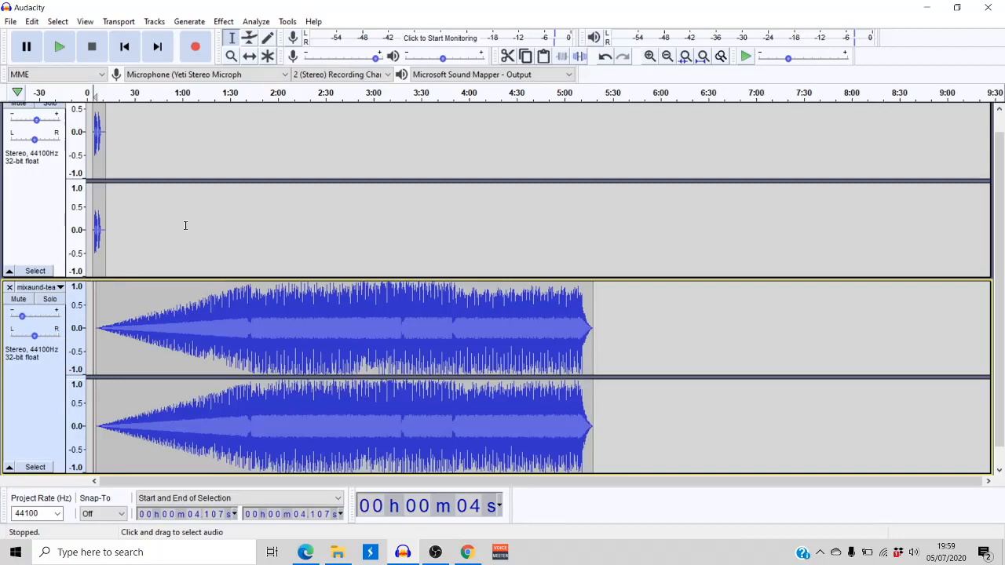
Shift the voice clip to start at about 24 seconds and nudge the music track slightly later
left_click(146, 189)
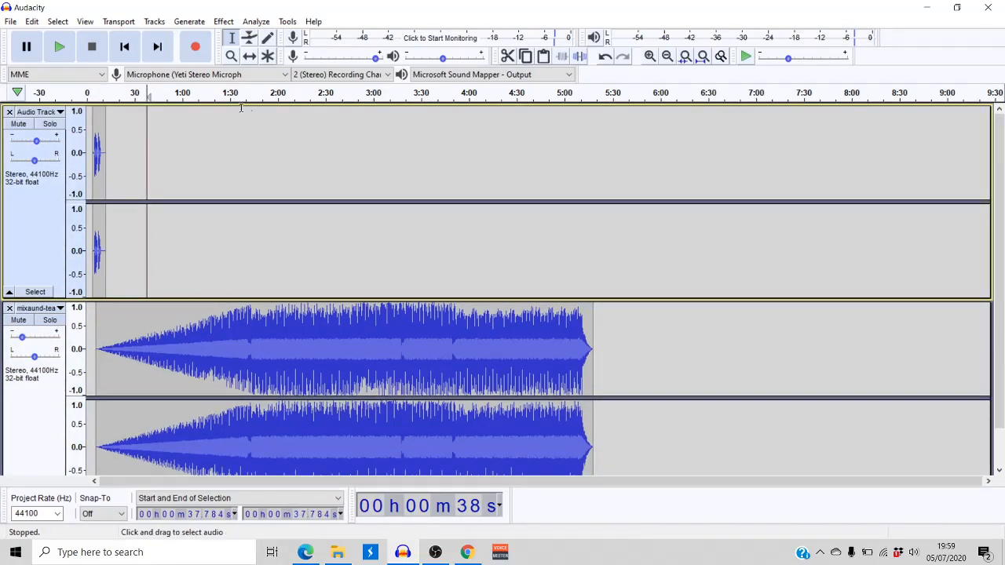
left_click(246, 58)
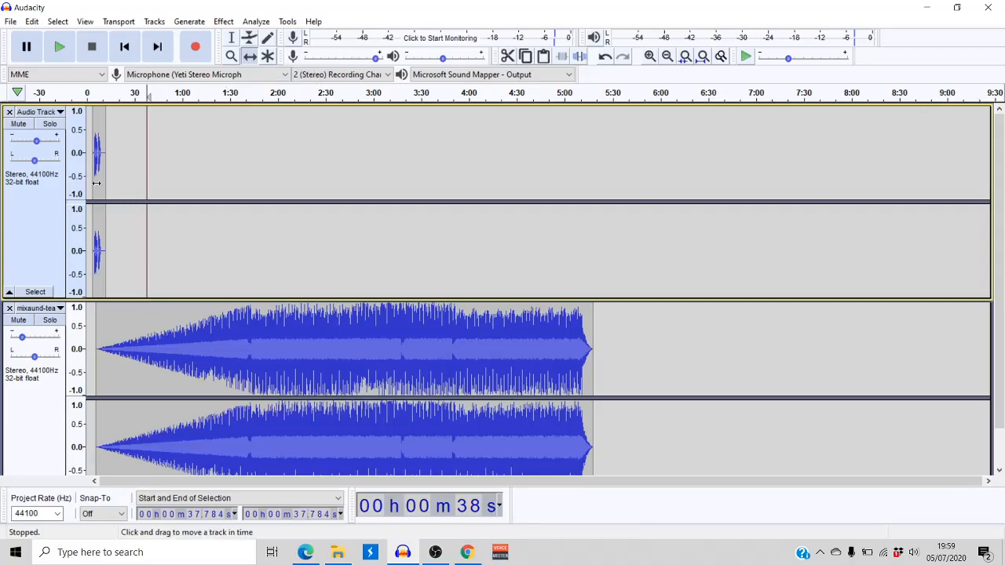
left_click_drag(100, 183, 132, 183)
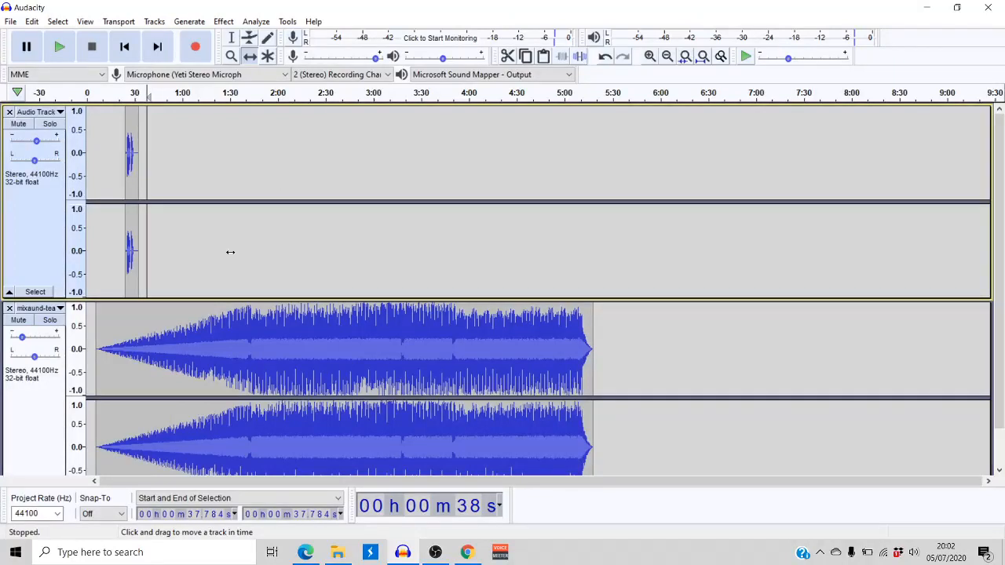
left_click_drag(145, 332, 147, 331)
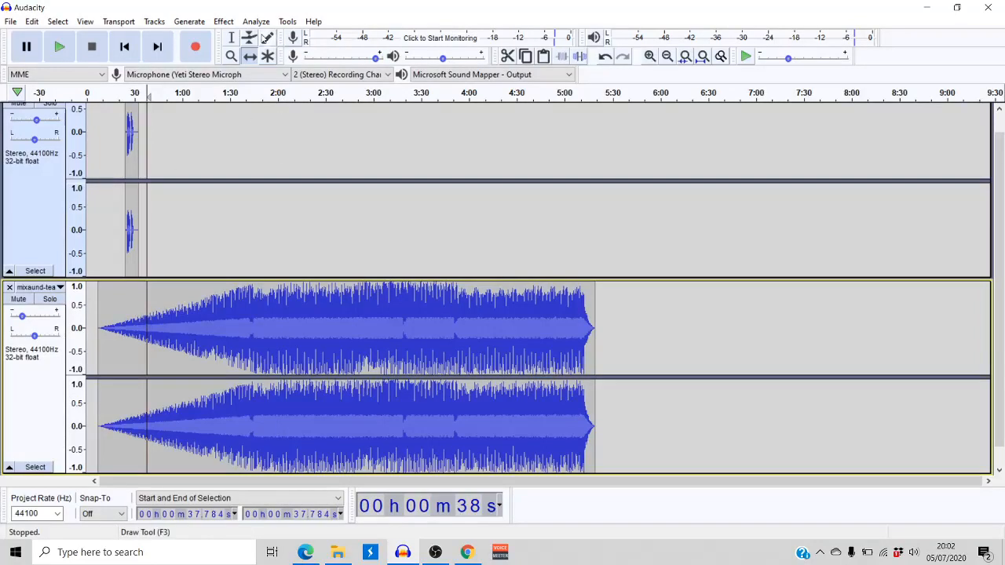
Delete the section of the music track from about 34.9 seconds to about 4:55.7
left_click(230, 40)
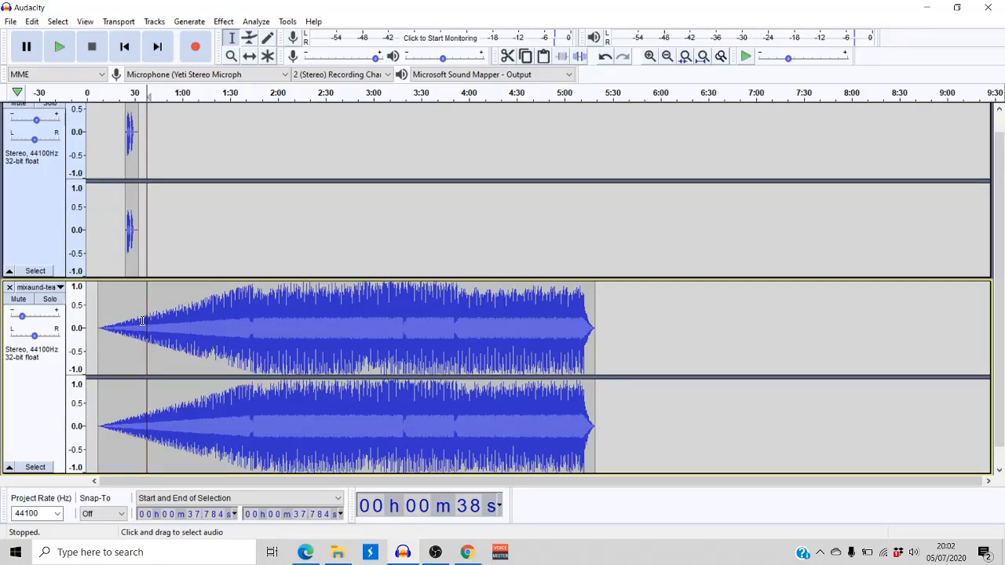
left_click_drag(142, 321, 556, 319)
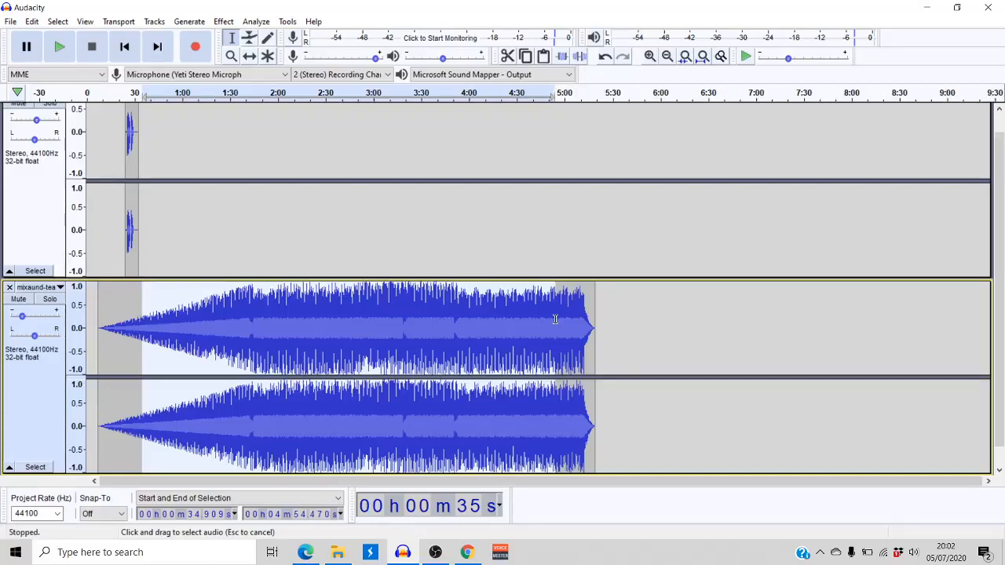
left_click_drag(555, 320, 556, 319)
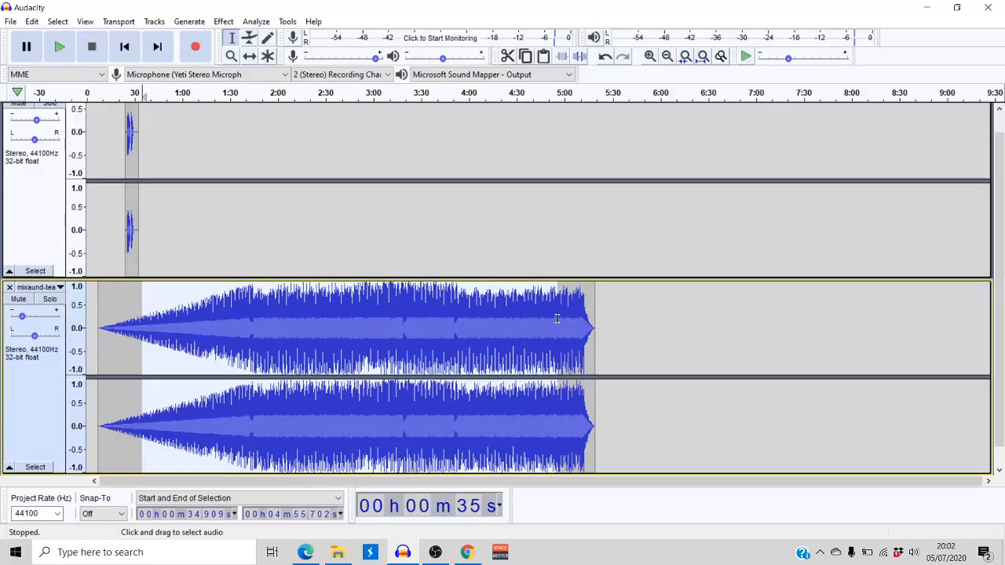
key("Delete")
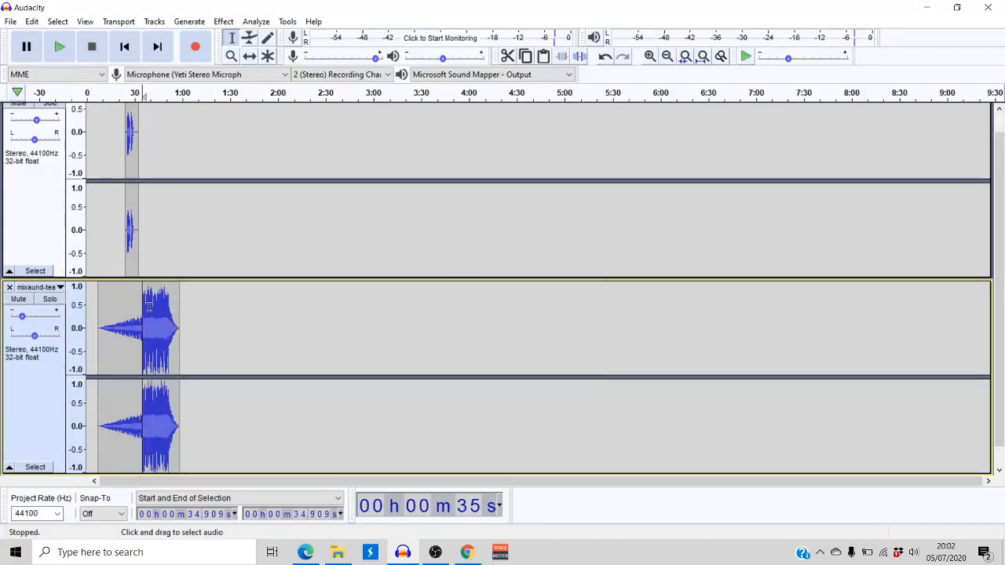
Delete the music track's remaining end from about 36.6 to 58.3 seconds and undo that deletion
left_click_drag(145, 307, 179, 312)
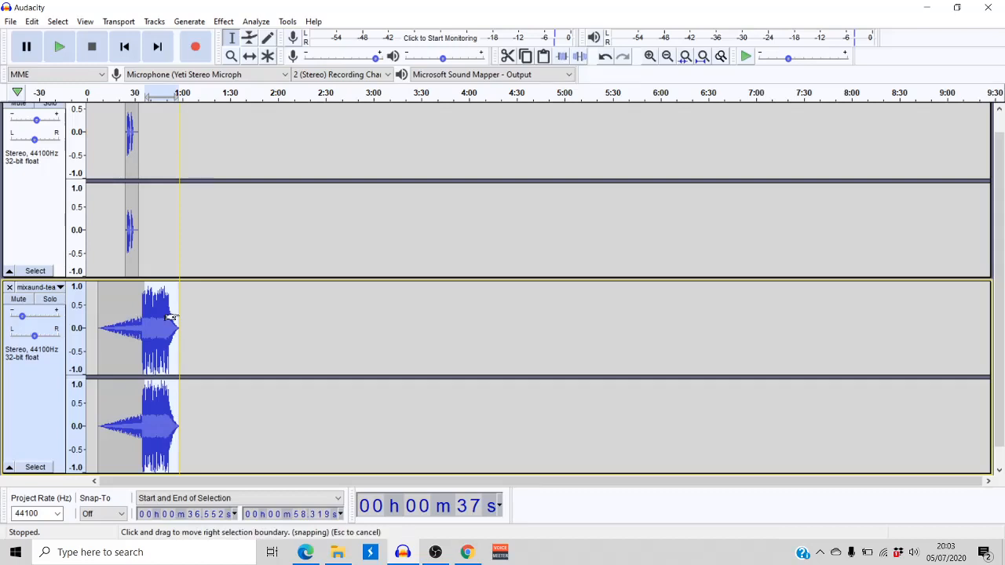
key("Delete")
left_click(33, 23)
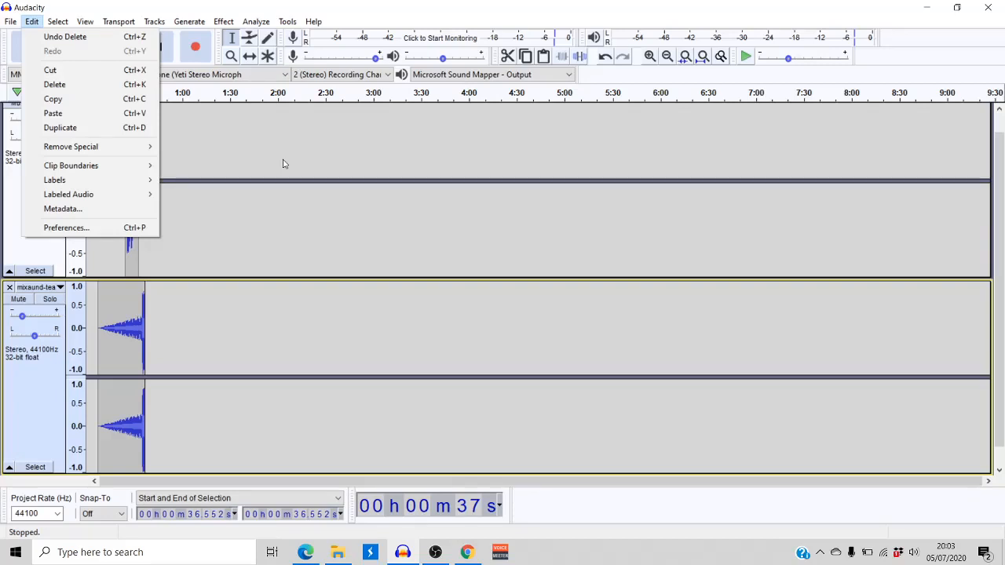
left_click(186, 346)
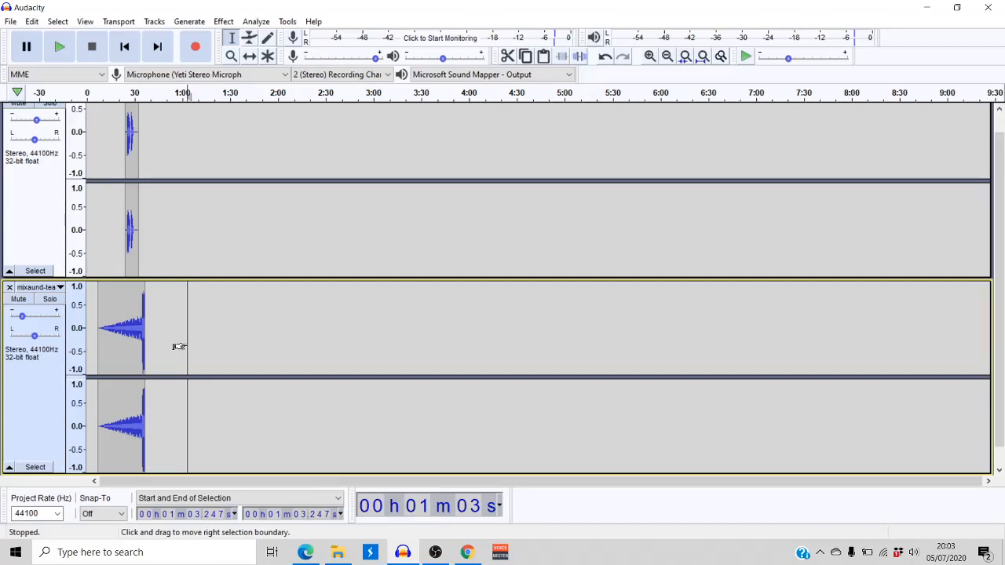
left_click(35, 24)
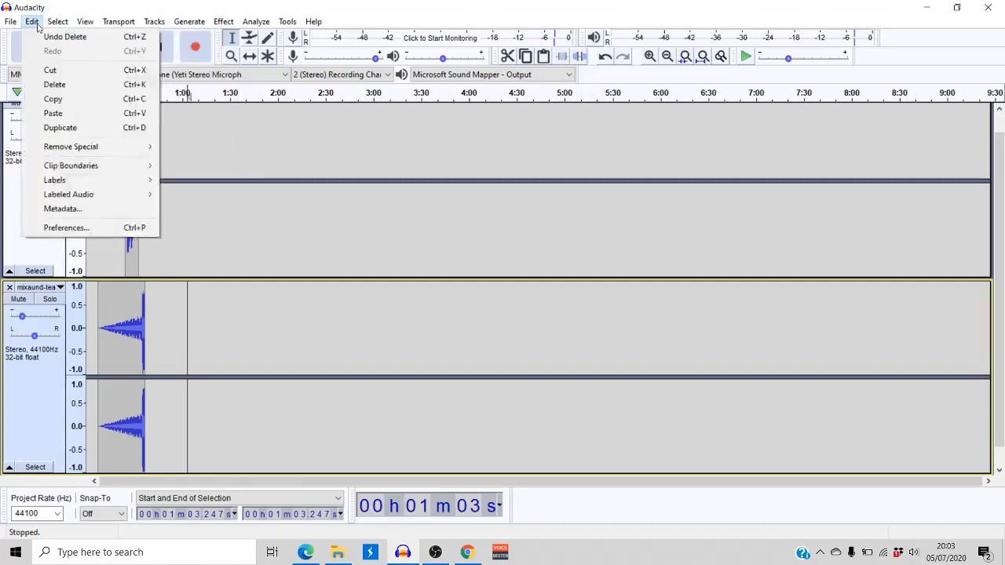
left_click(40, 37)
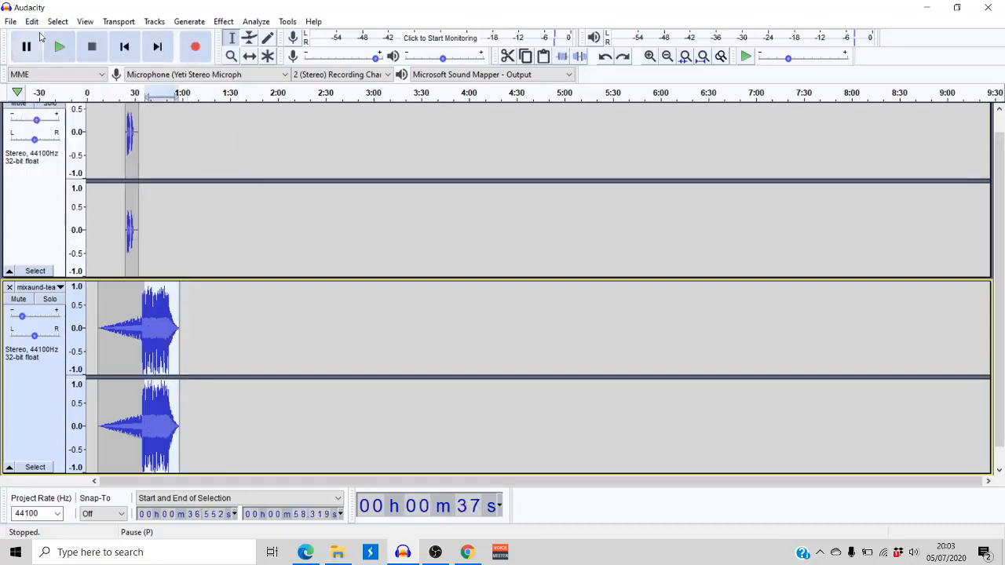
Redo the deletion of the music track's end section and undo it again
left_click(30, 22)
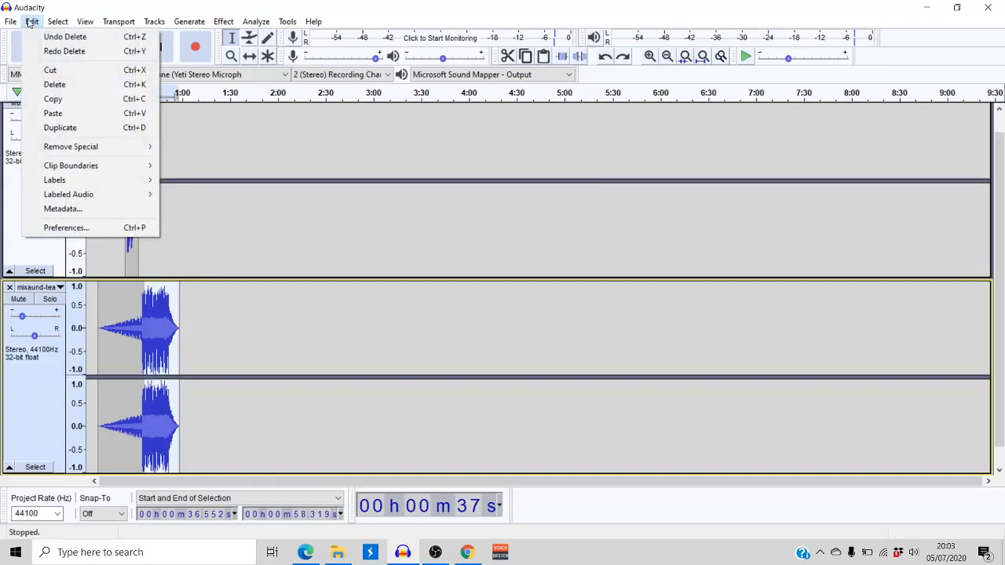
left_click(65, 51)
left_click(55, 22)
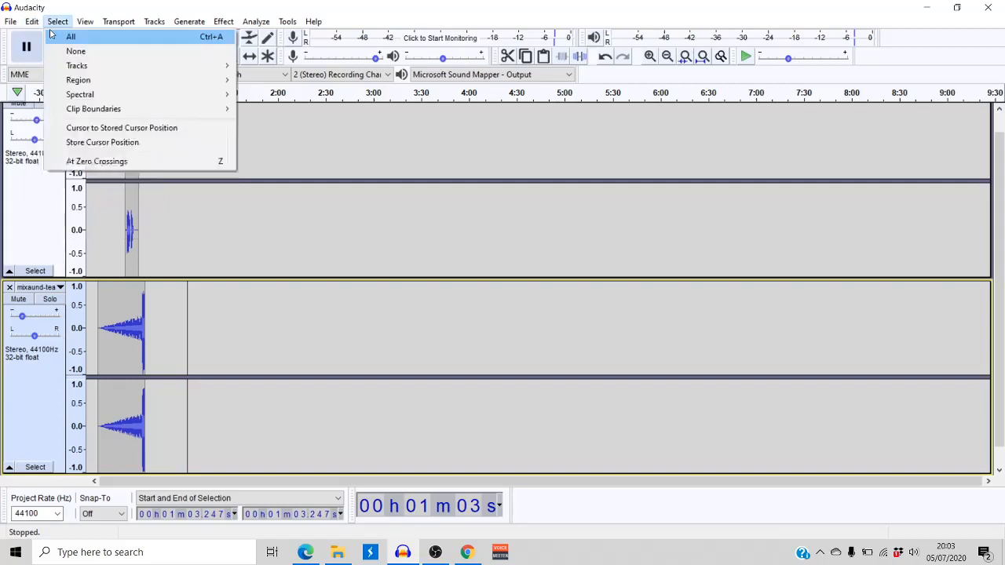
left_click(31, 36)
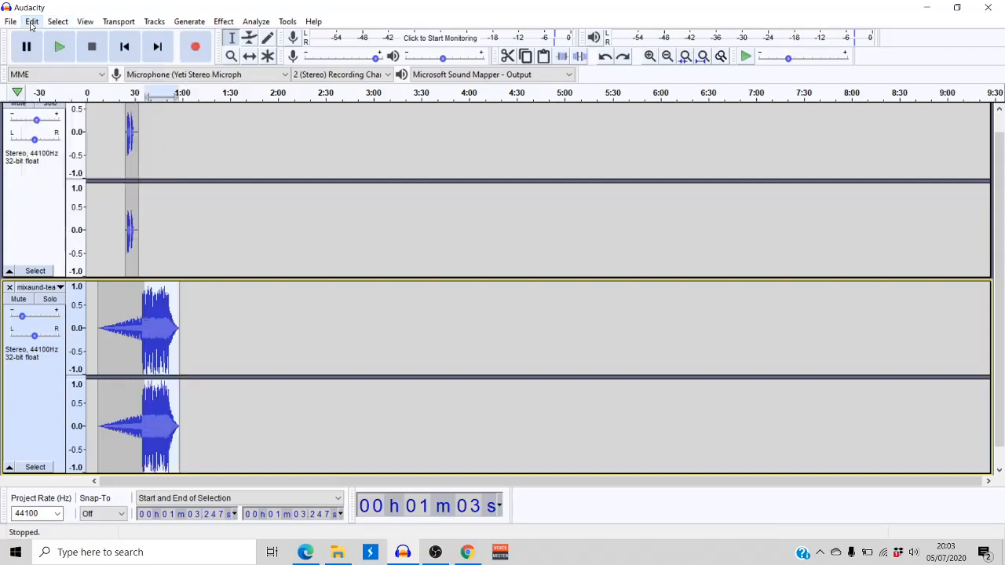
Undo the deletion of the long middle section of the music track and redo it
left_click(31, 22)
left_click(33, 36)
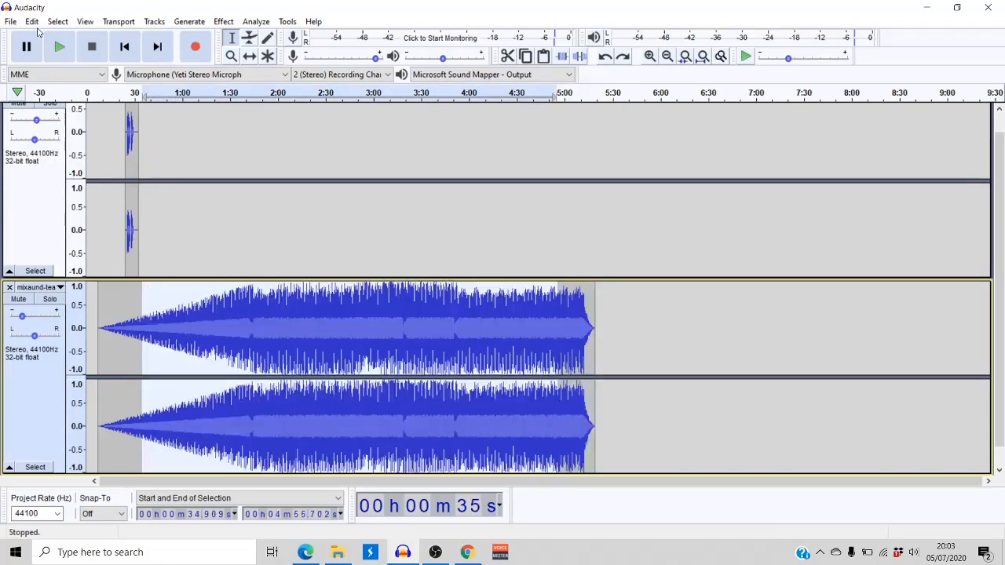
left_click(32, 23)
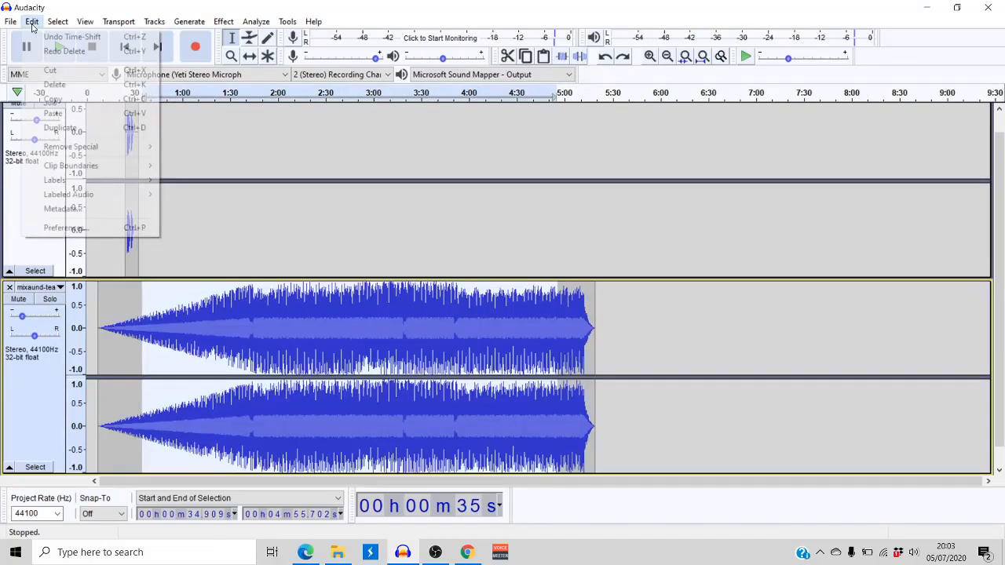
left_click(93, 51)
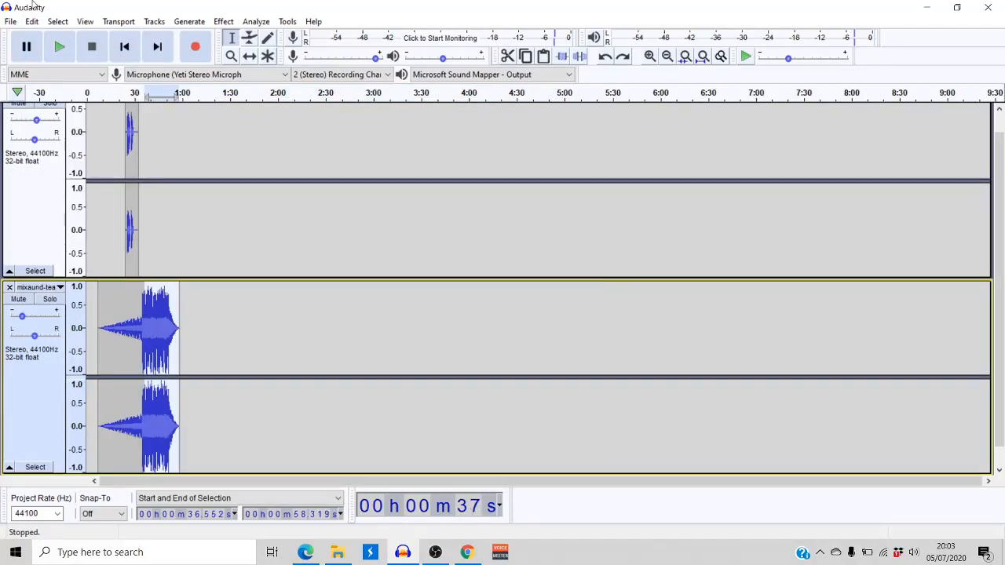
Export the project as an MP3 file named test4 in the Example folder, using the preset bit rate mode
left_click(153, 194)
scroll(153, 194, "up", 1)
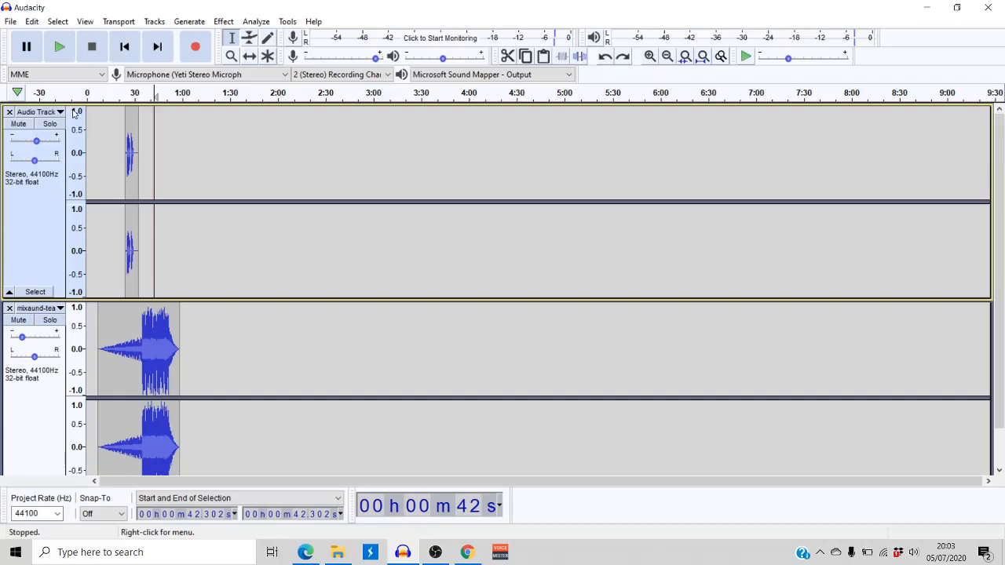
left_click(9, 22)
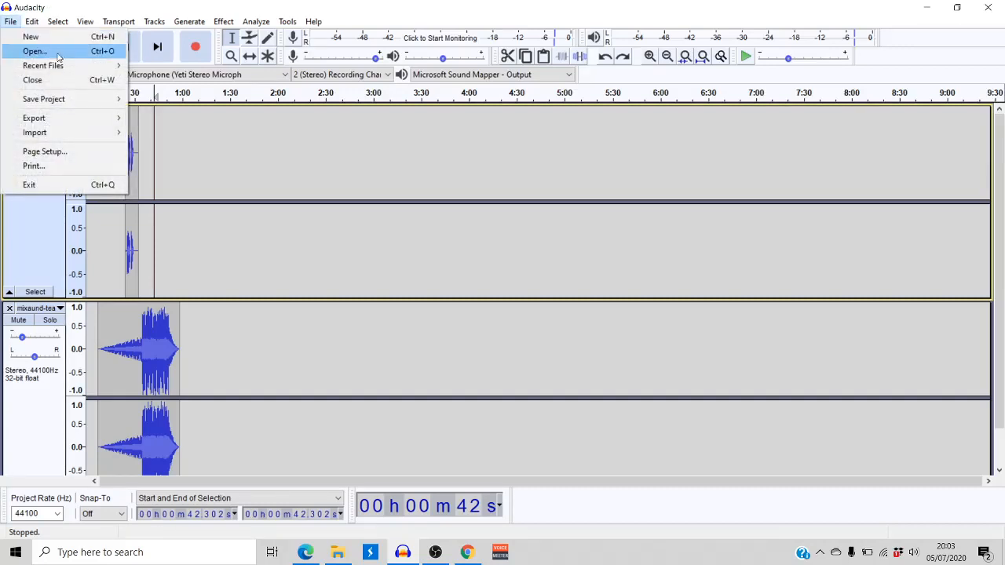
mouse_move(73, 120)
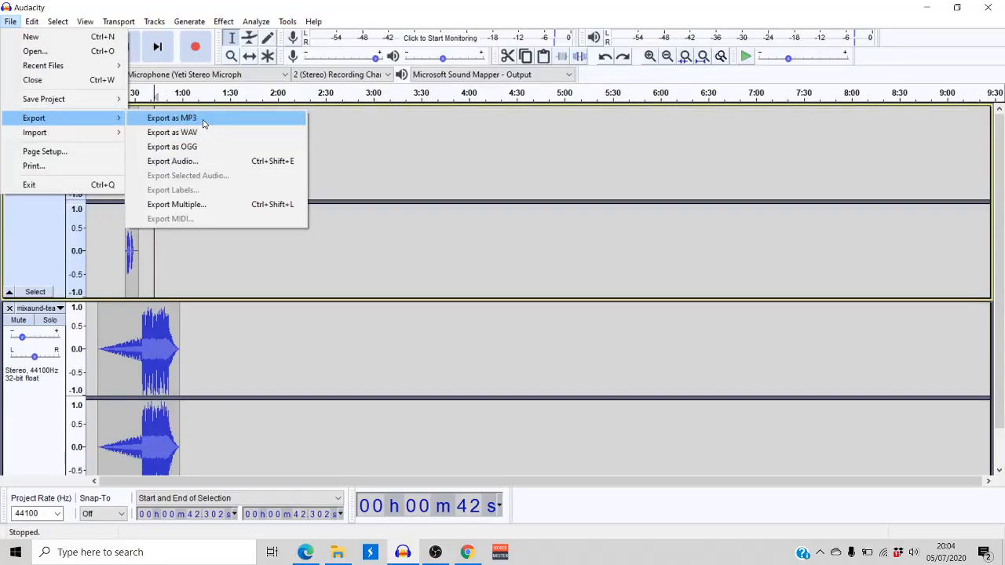
left_click(203, 124)
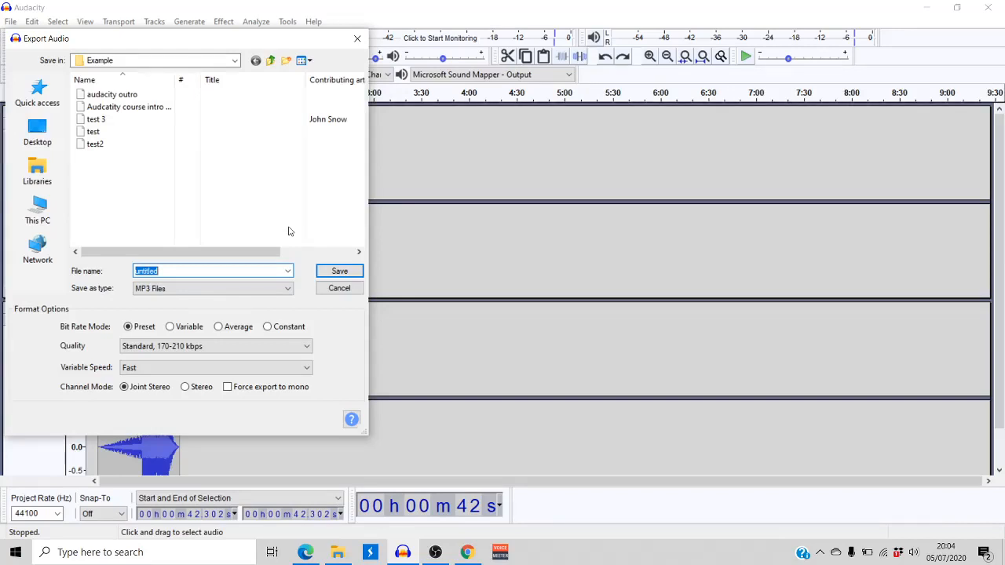
type("test")
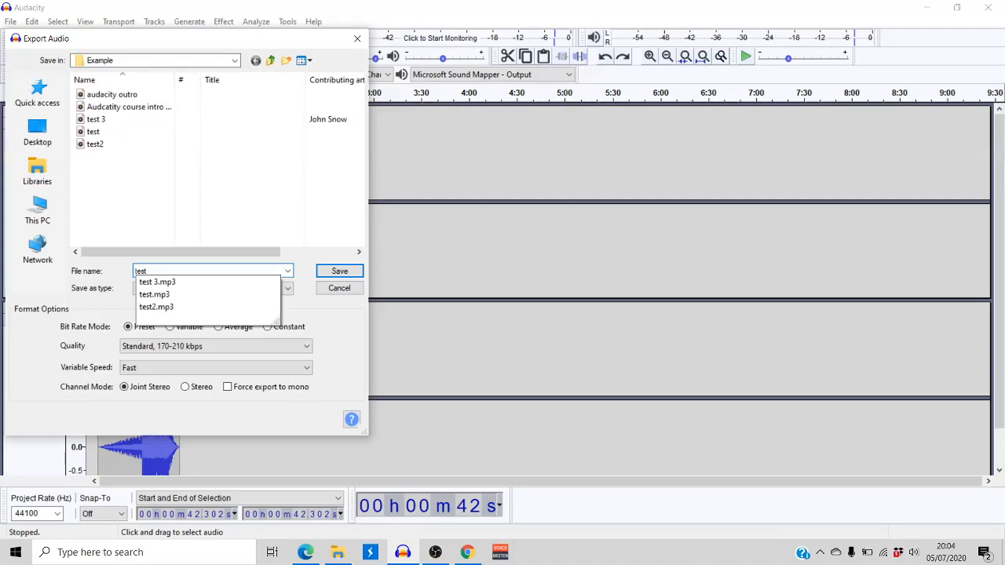
type("4")
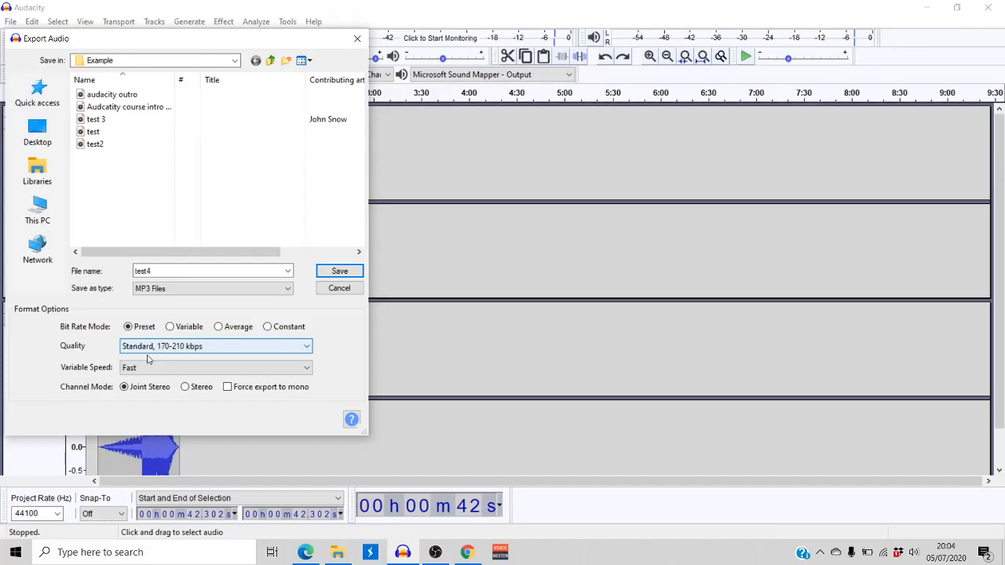
left_click(338, 271)
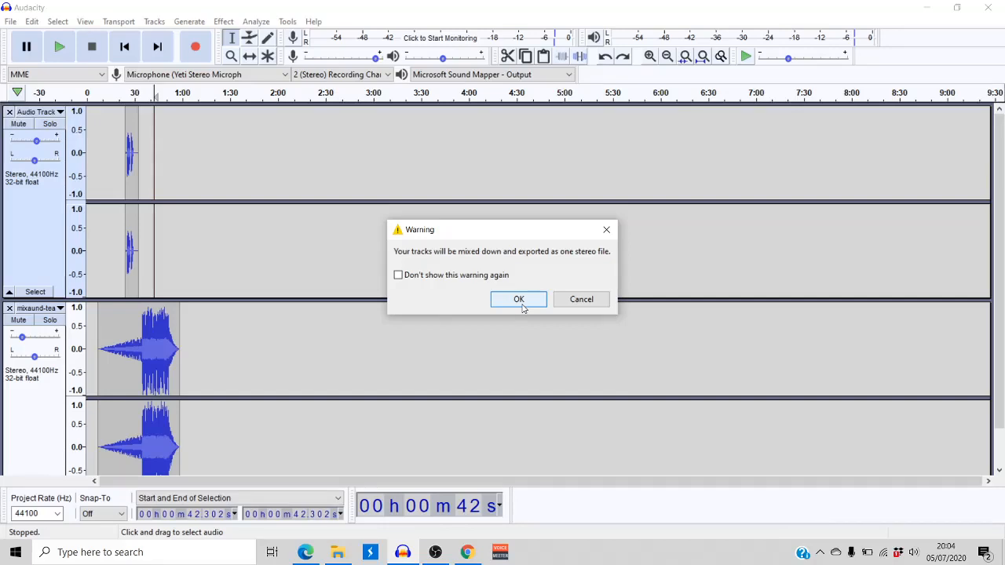
Accept mixing the tracks down to one stereo file and finish the export without adding any metadata tags
left_click(519, 301)
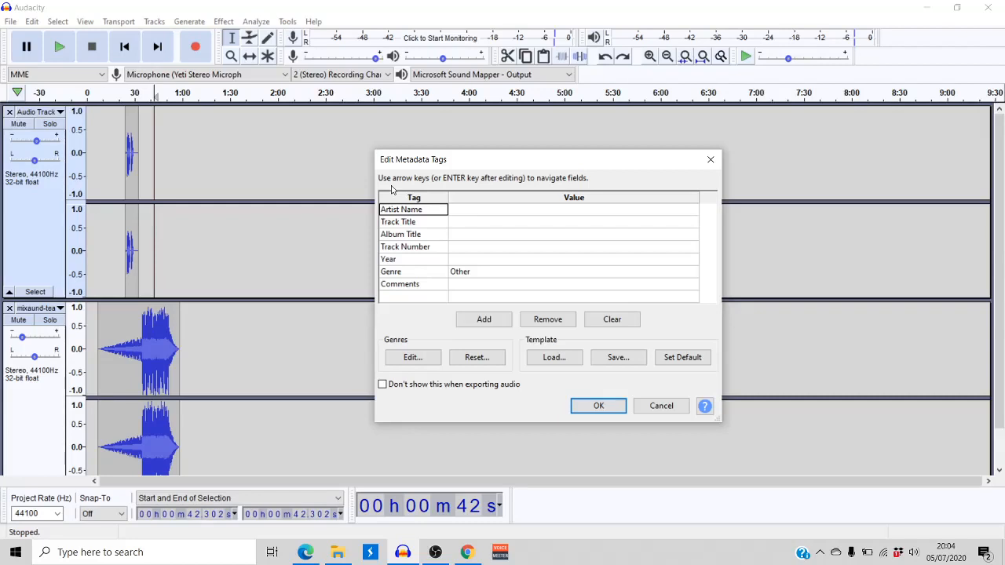
left_click(479, 213)
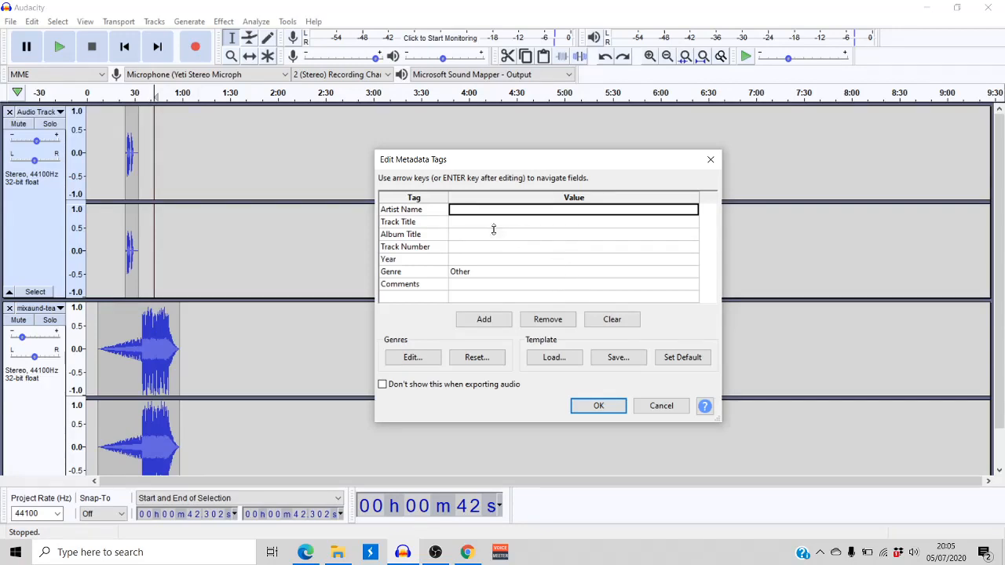
left_click(596, 408)
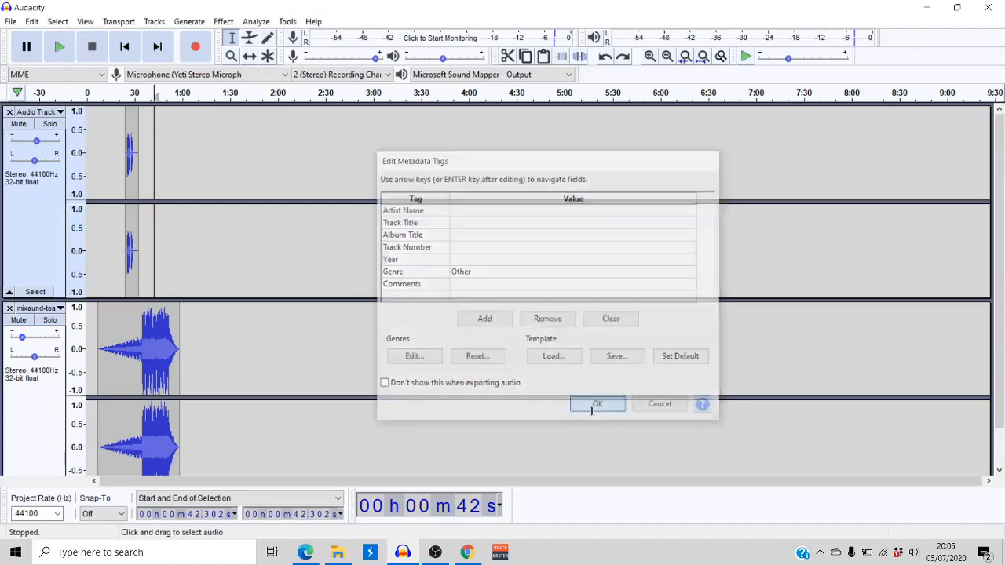